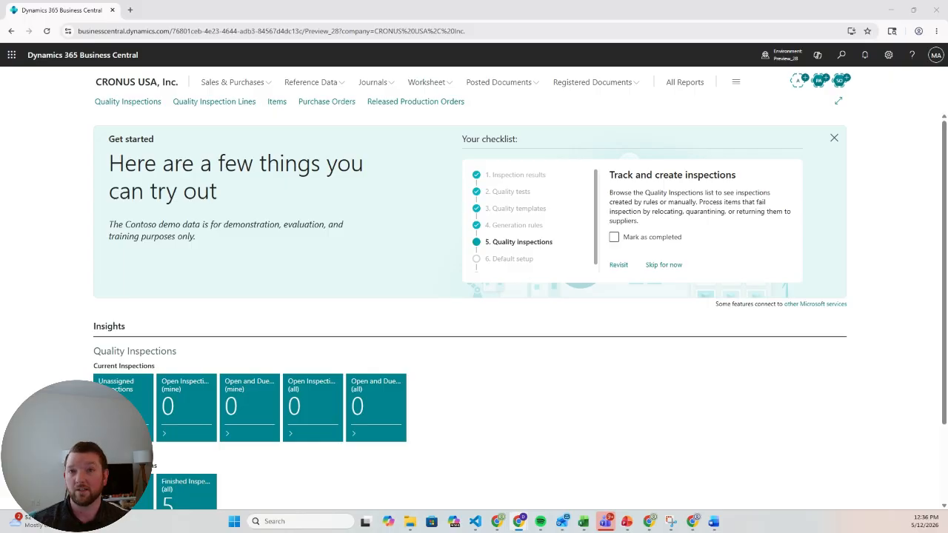
# - Find the assembly orders list and open the order for the 6 Inch Mechanical Seal
pyautogui.click(840, 58)
pyautogui.write('ASS')
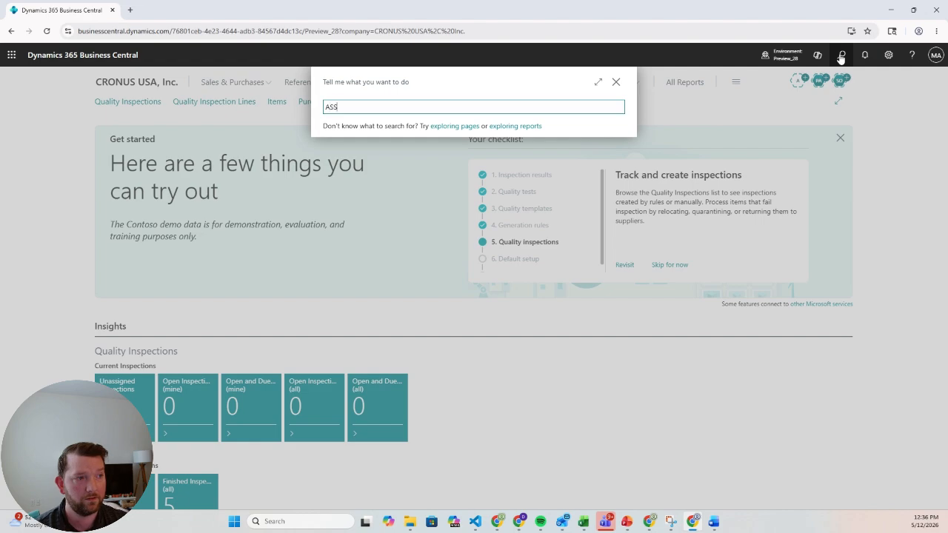
pyautogui.write('EMBLY ORDER')
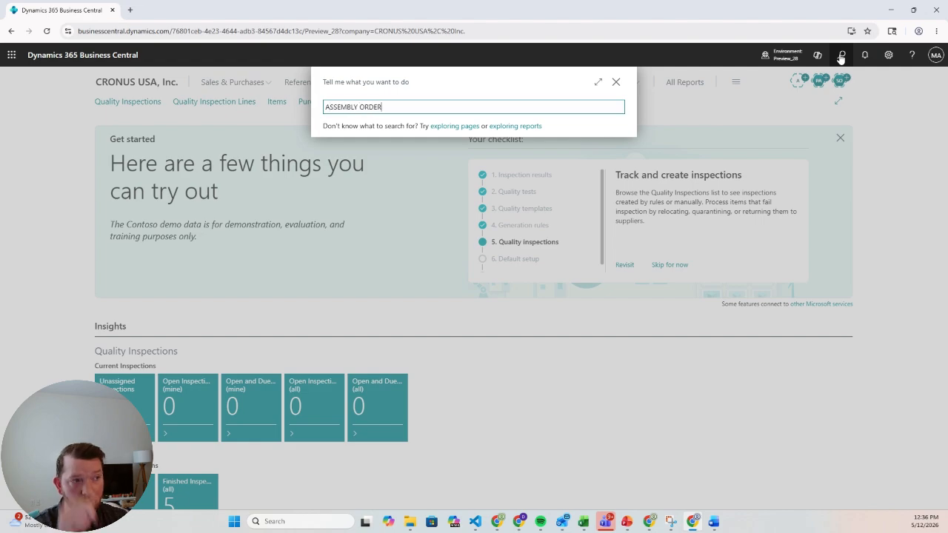
pyautogui.click(361, 147)
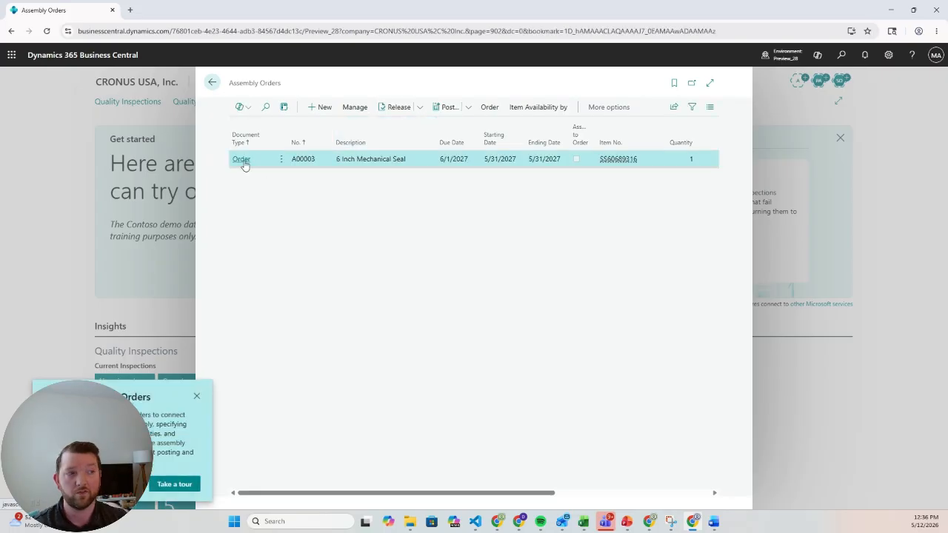
pyautogui.click(244, 162)
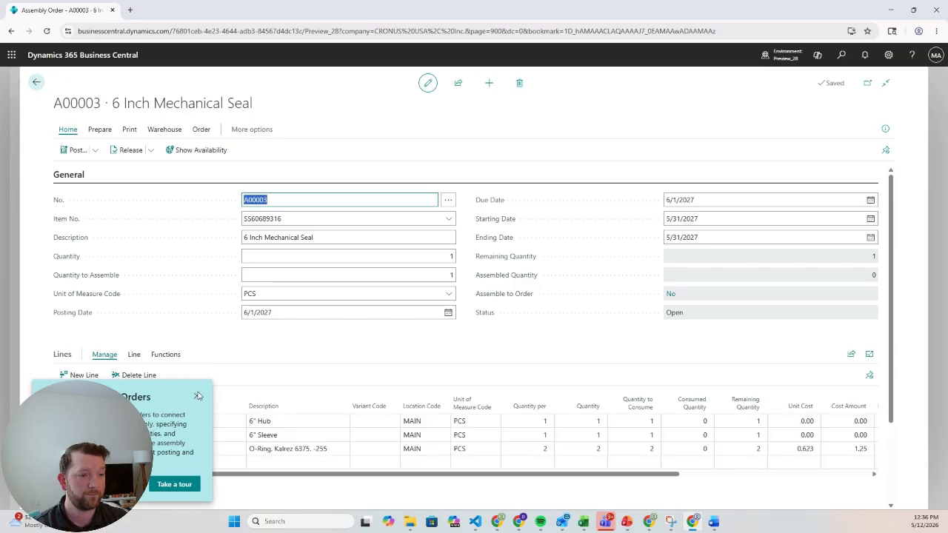
pyautogui.click(316, 339)
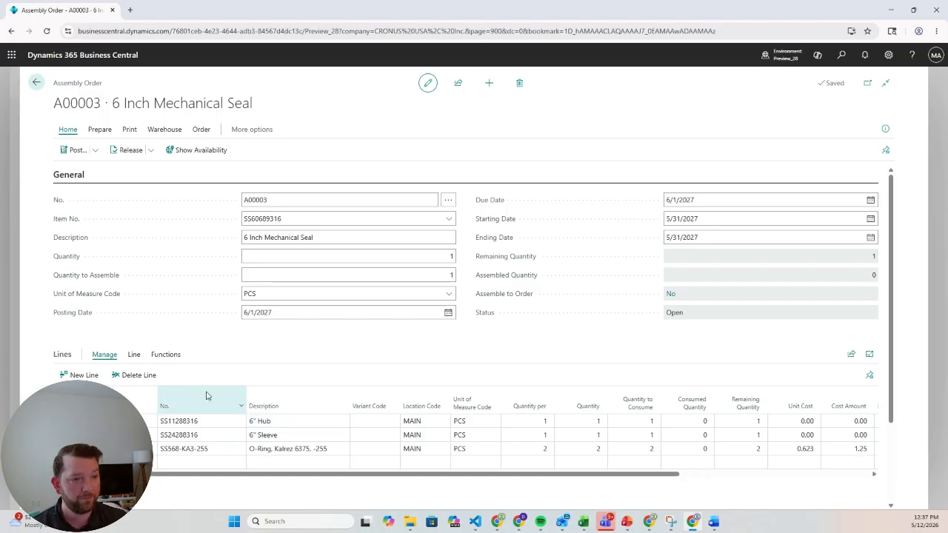
# - Assign lot 568-KA3-255-04 to the Kalrez O-ring component line by selecting it from the existing item tracking entries
pyautogui.click(134, 355)
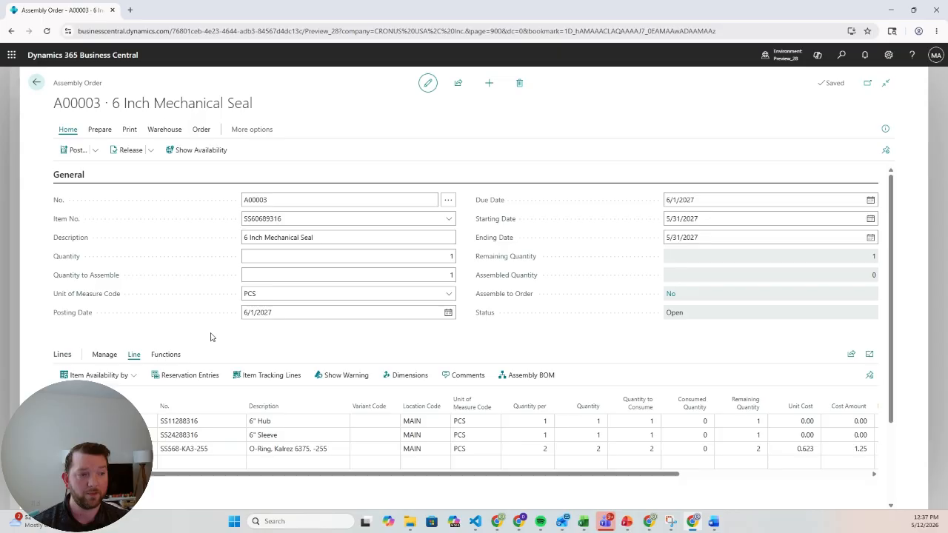
pyautogui.click(260, 376)
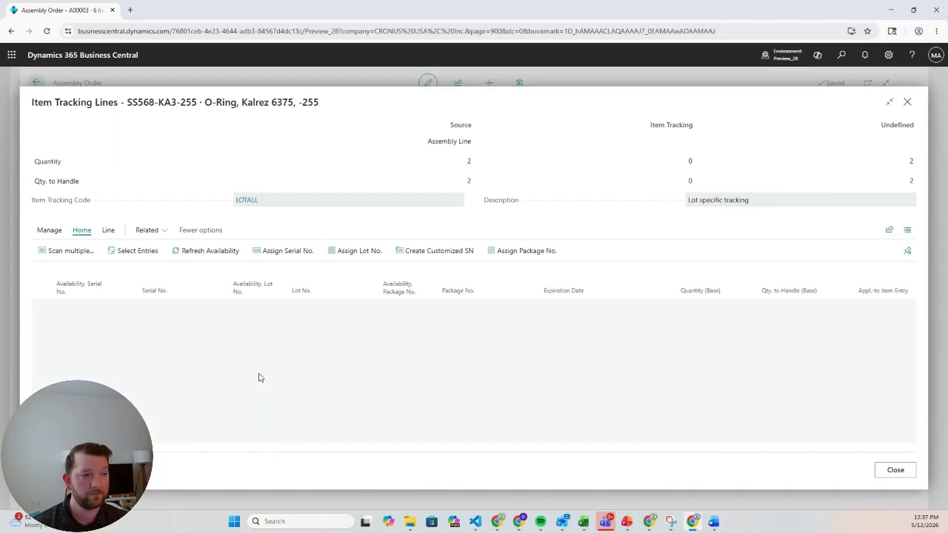
pyautogui.click(120, 252)
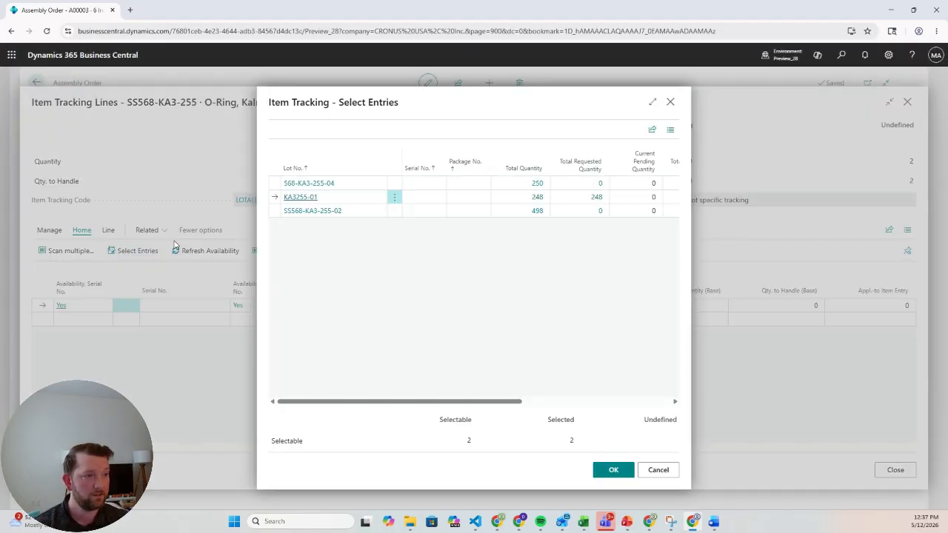
pyautogui.click(272, 184)
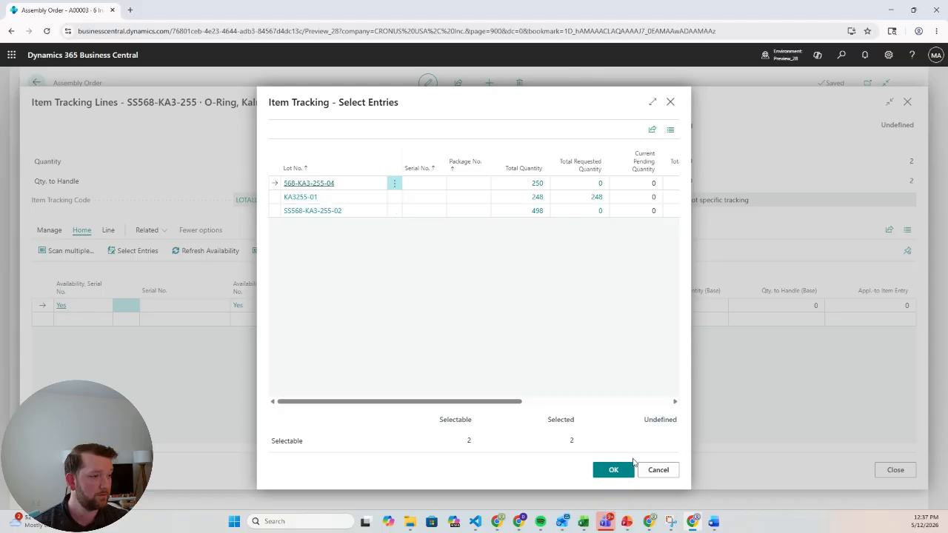
pyautogui.click(614, 470)
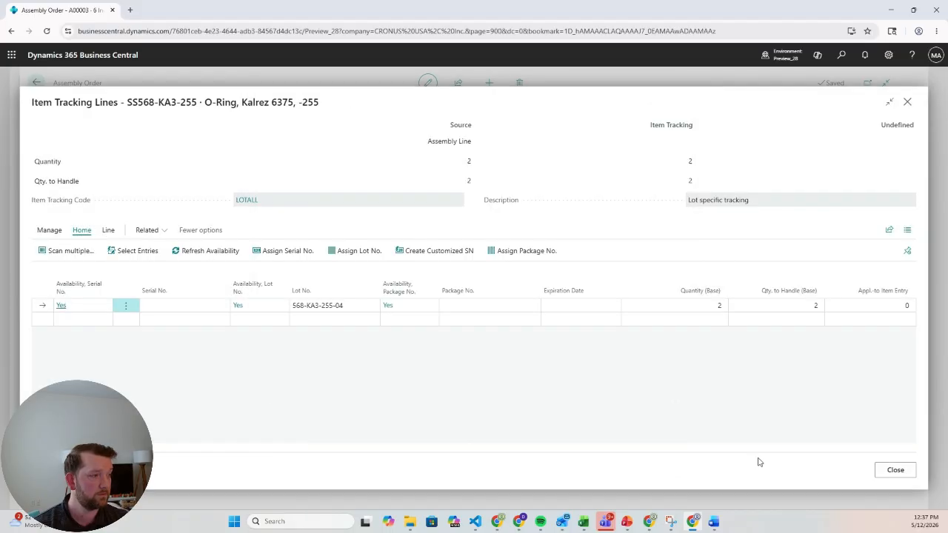
pyautogui.click(895, 470)
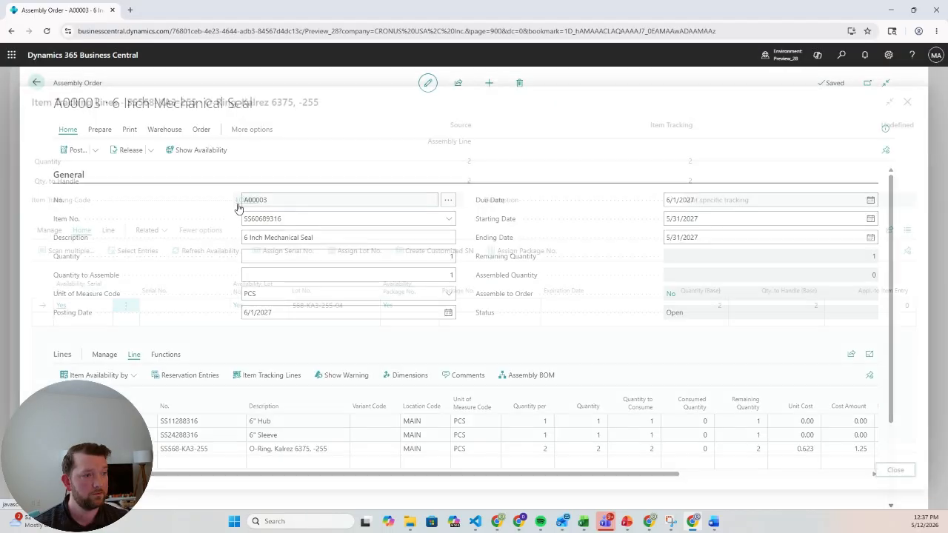
pyautogui.click(200, 131)
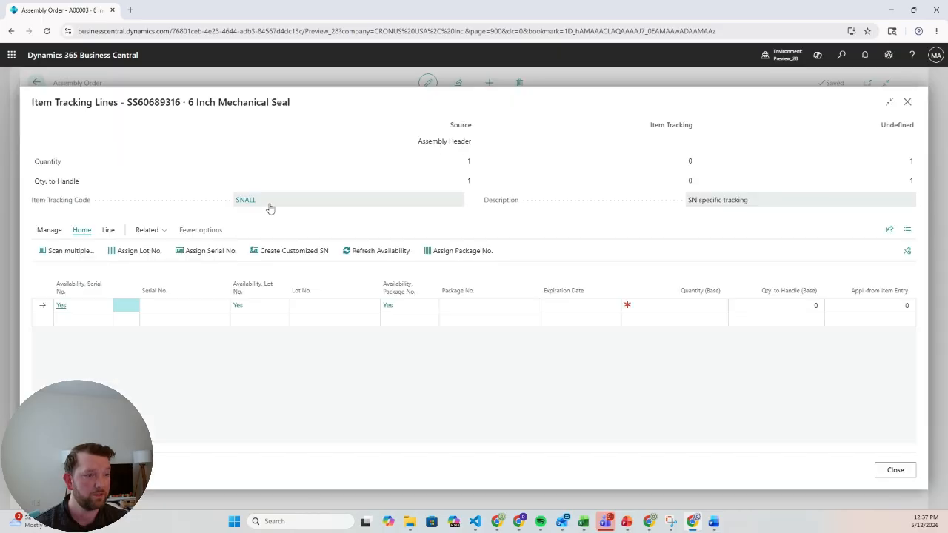
pyautogui.click(190, 306)
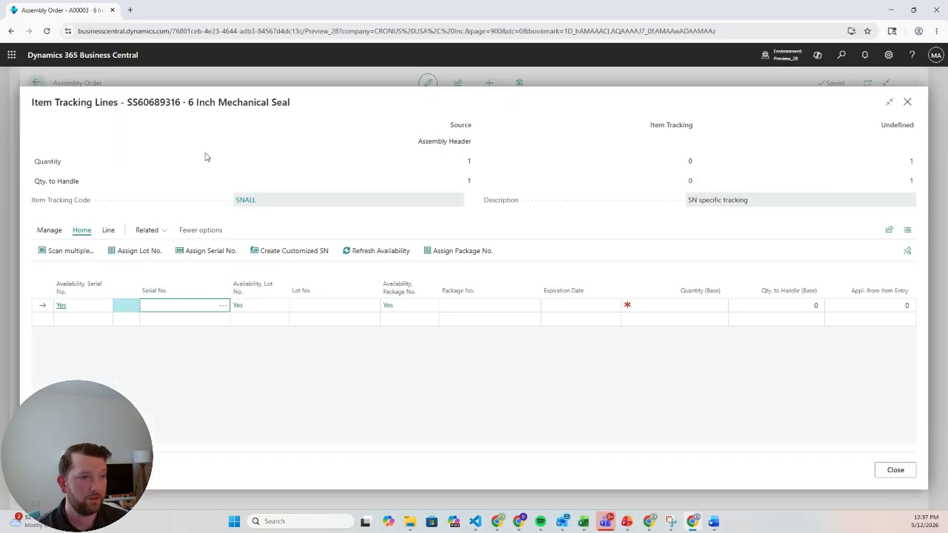
pyautogui.write('606')
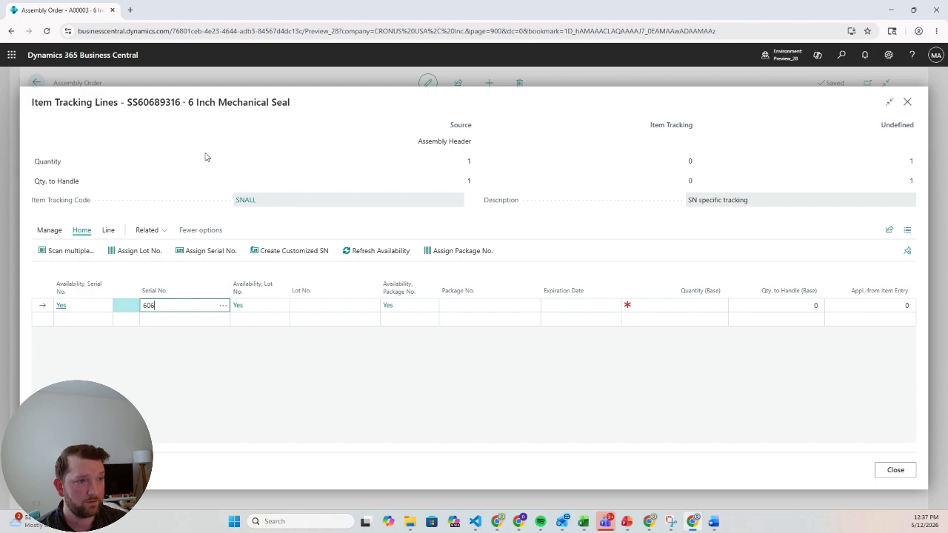
pyautogui.write('89313')
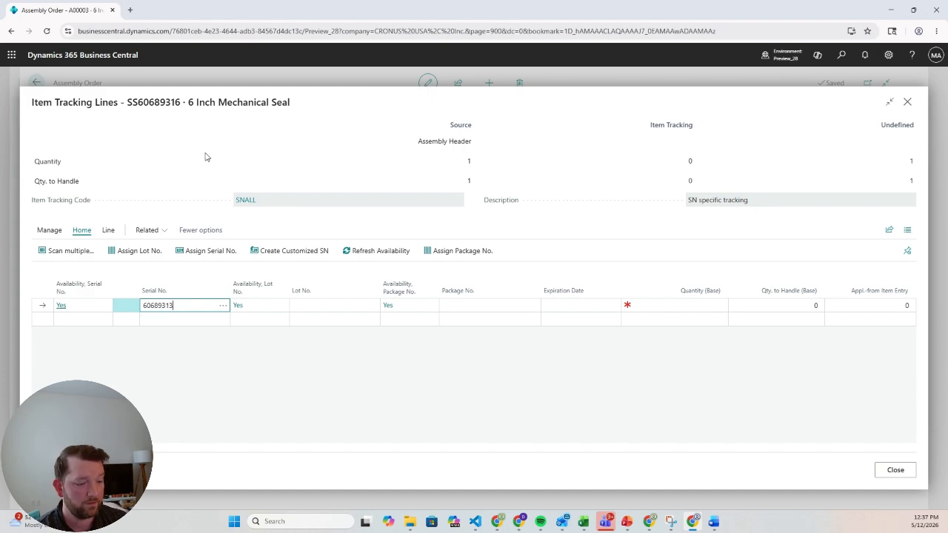
pyautogui.press('BackSpace')
pyautogui.write('6-004')
pyautogui.press('Tab')
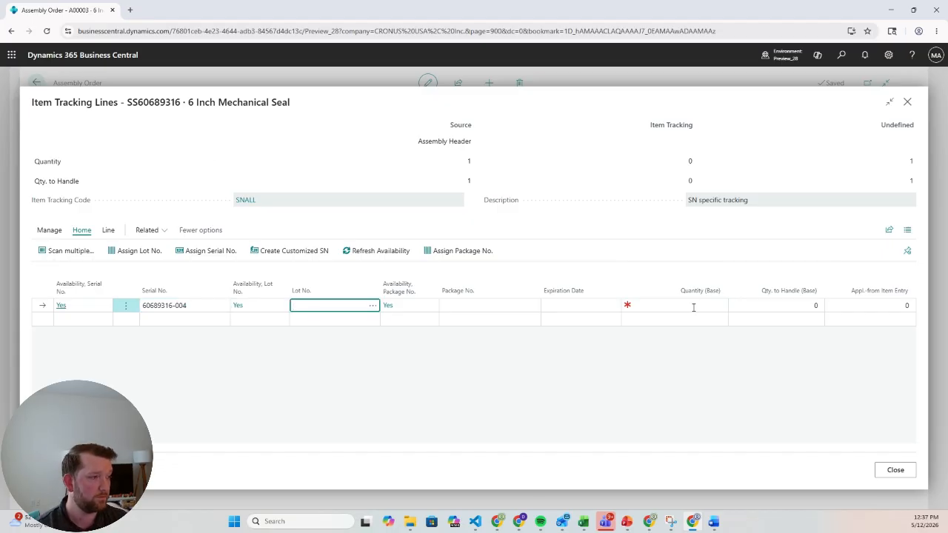
pyautogui.click(693, 306)
pyautogui.write('1')
pyautogui.press('Tab')
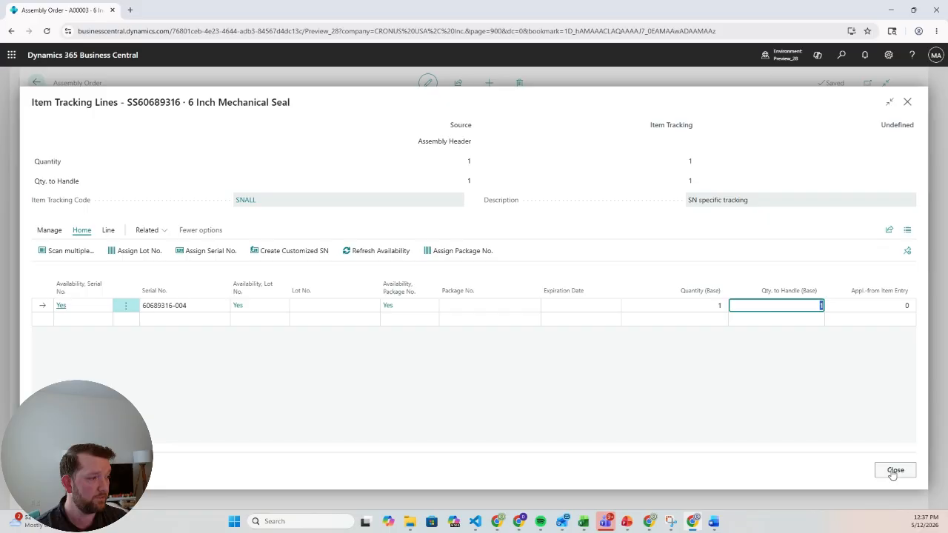
pyautogui.click(896, 471)
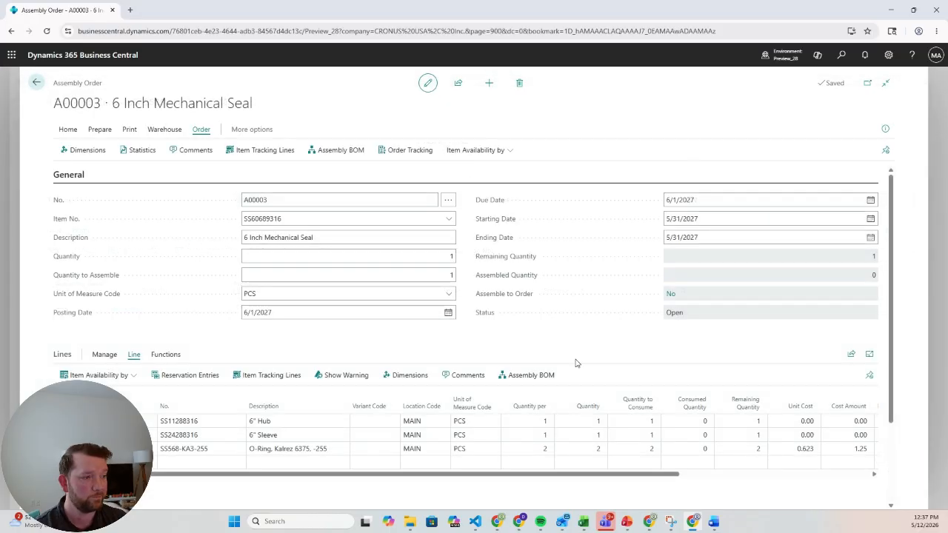
# - Try to post the assembly order for the mechanical seal
pyautogui.click(70, 131)
pyautogui.click(76, 150)
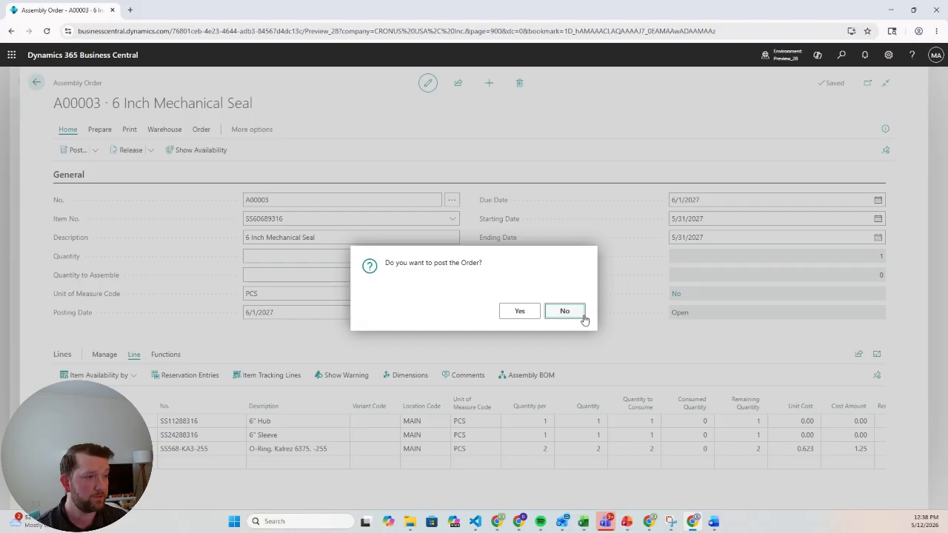
pyautogui.click(518, 311)
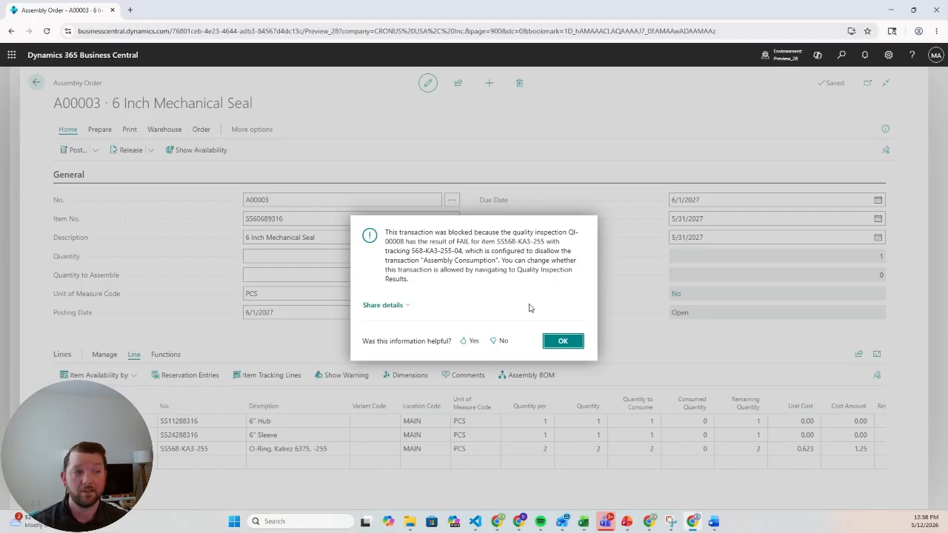
pyautogui.click(564, 342)
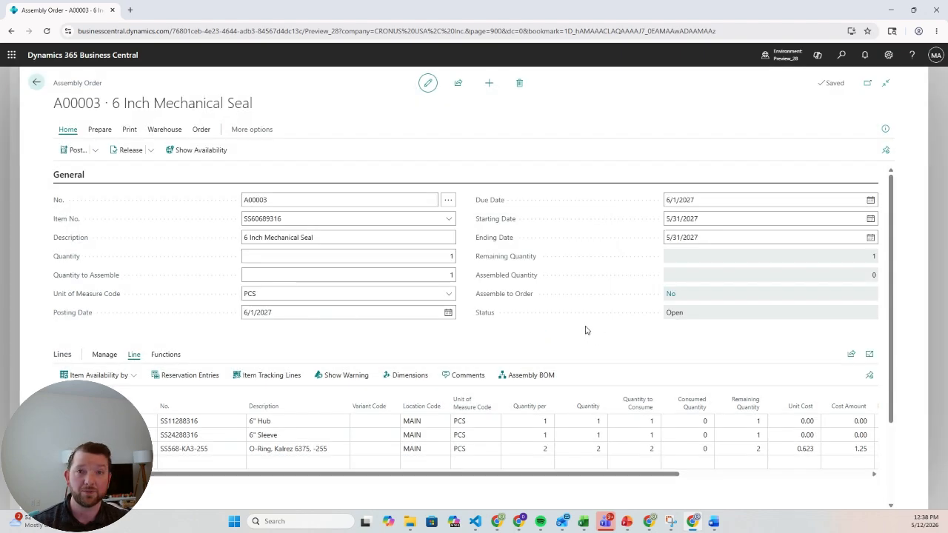
# - Look up the Quality Inspection Results setup, review which transactions the FAIL result allows or blocks, and return to the assembly order
pyautogui.click(844, 58)
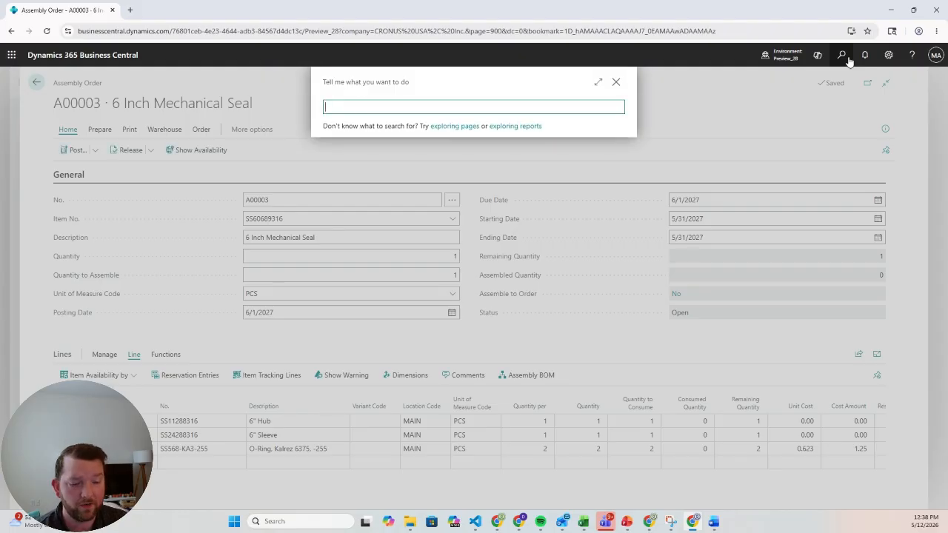
pyautogui.write('QUALITY INSP')
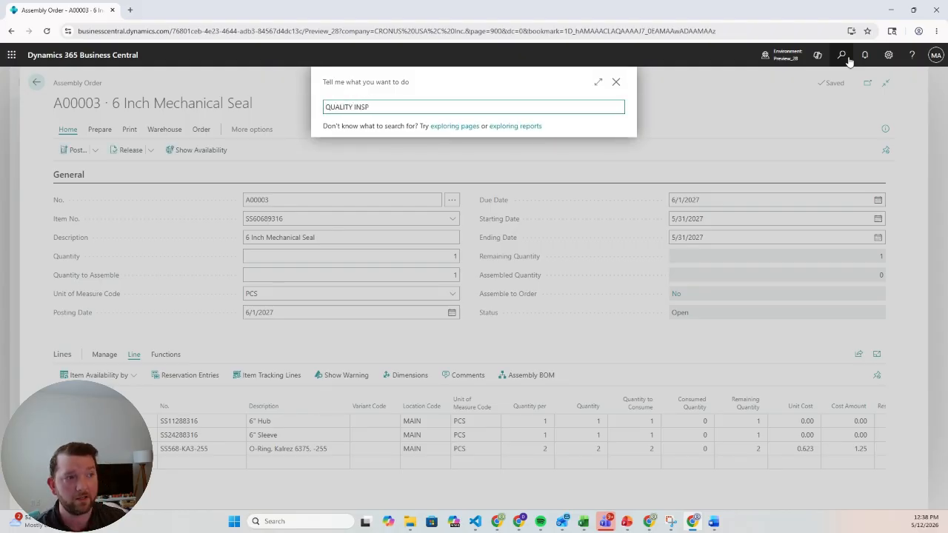
pyautogui.click(389, 191)
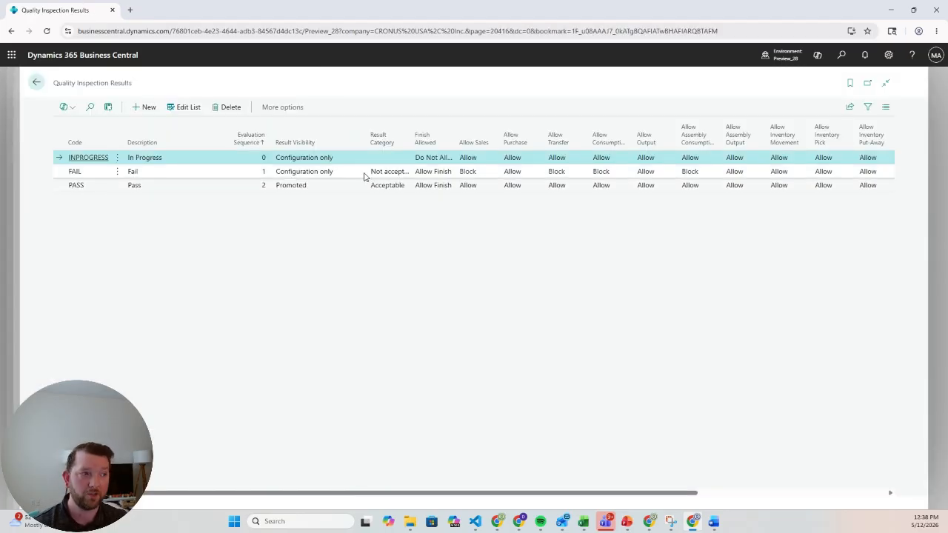
pyautogui.click(360, 176)
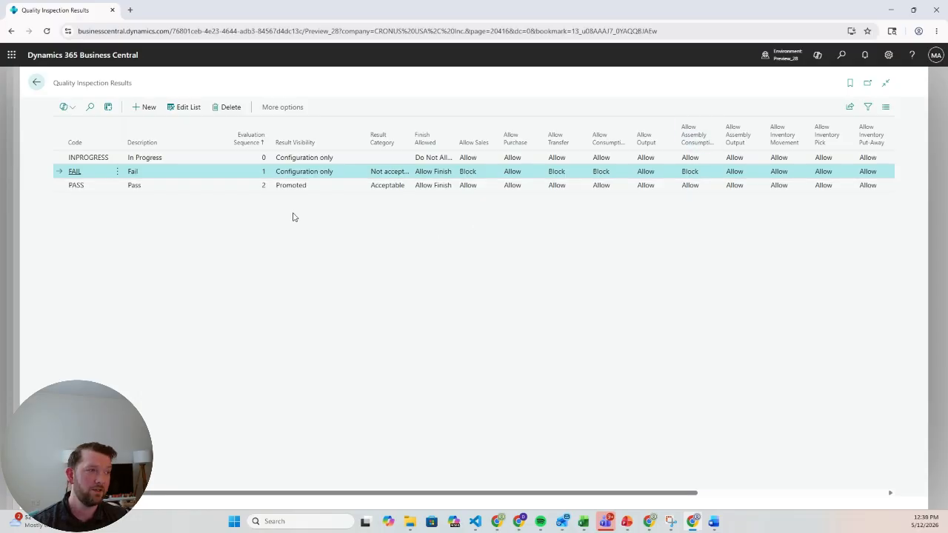
pyautogui.click(33, 85)
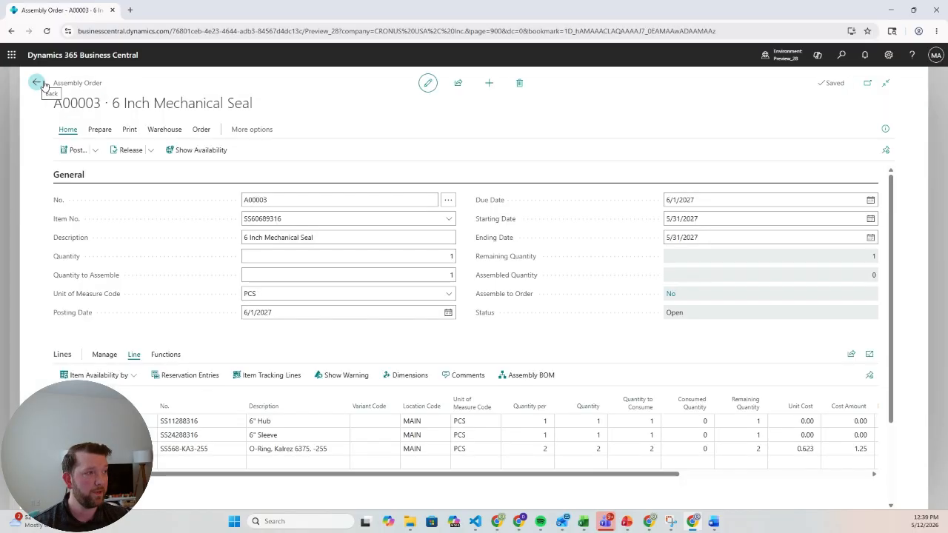
# - Open quality inspection QI-00008 for the Kalrez O-ring and create a re-inspection from it
pyautogui.click(842, 56)
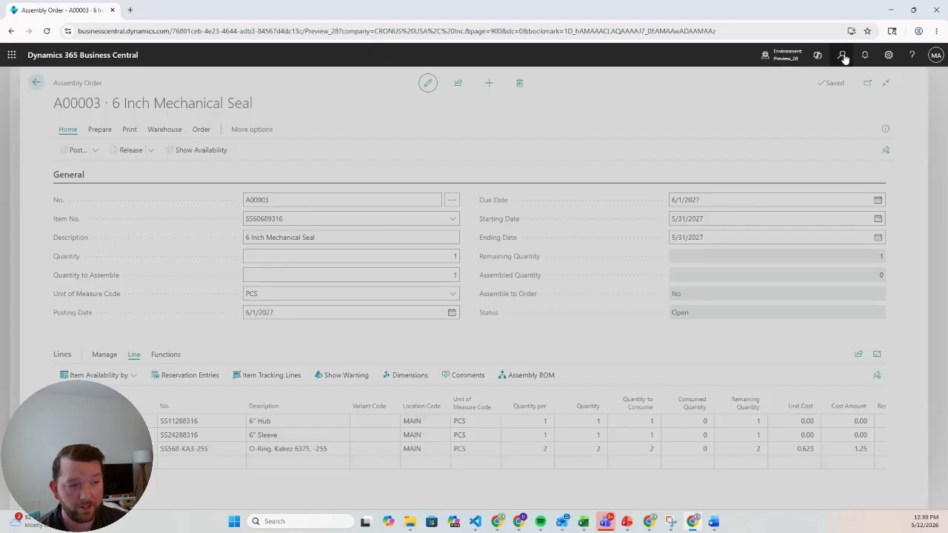
pyautogui.write('QUALITY INSPE')
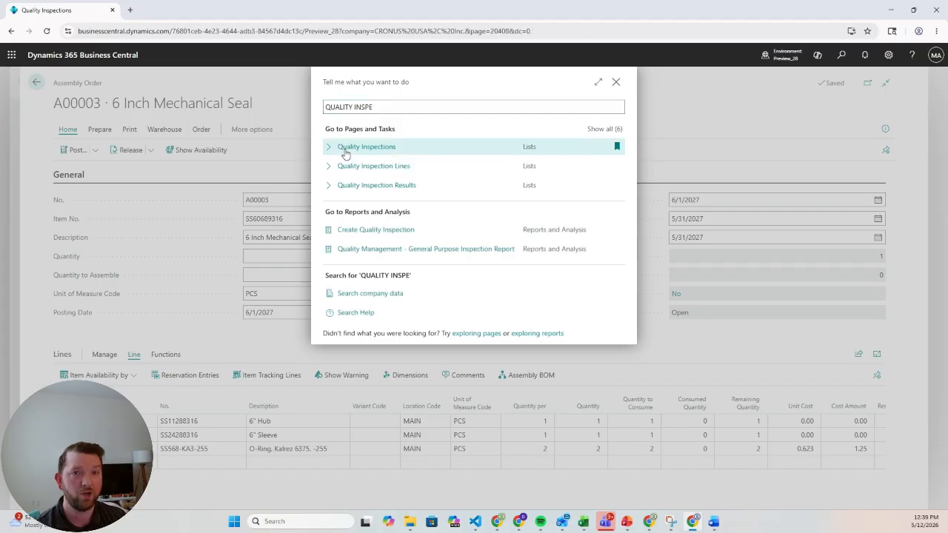
pyautogui.click(344, 153)
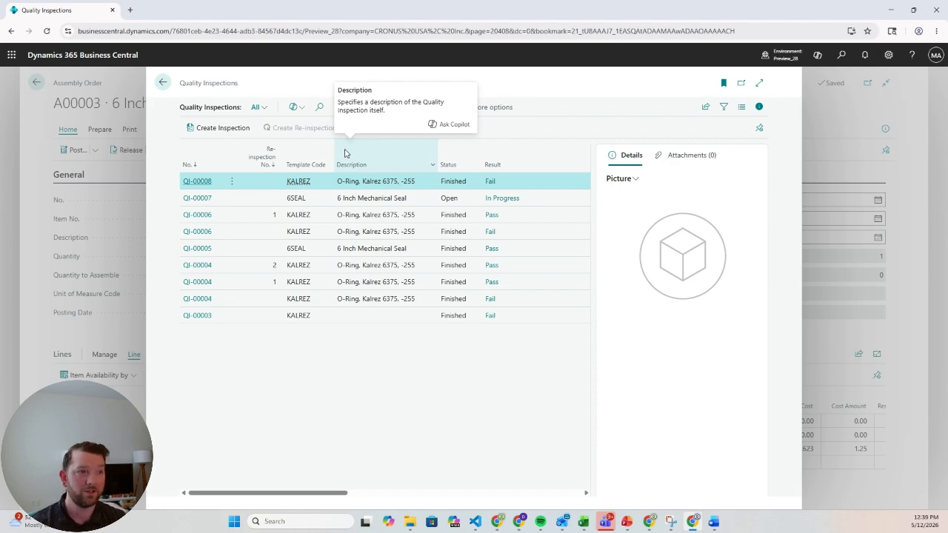
pyautogui.click(203, 186)
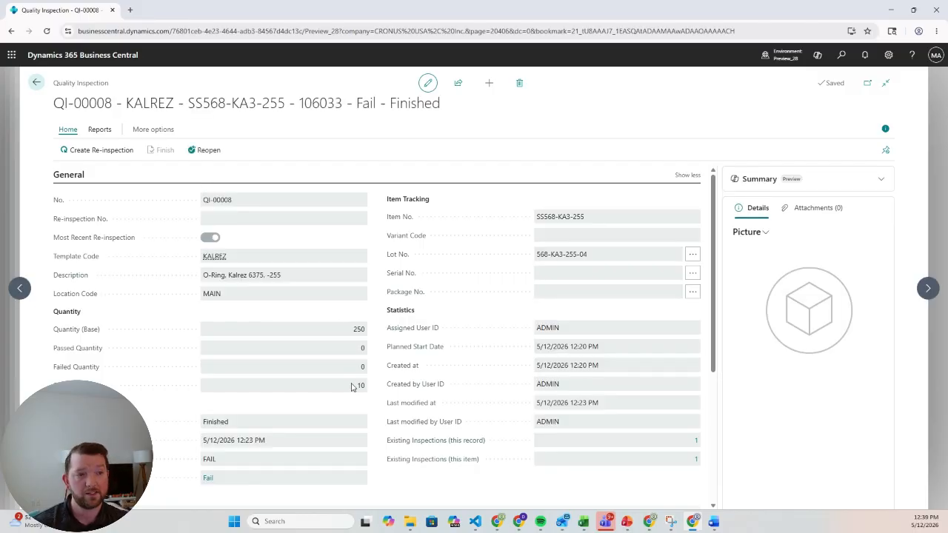
pyautogui.click(108, 153)
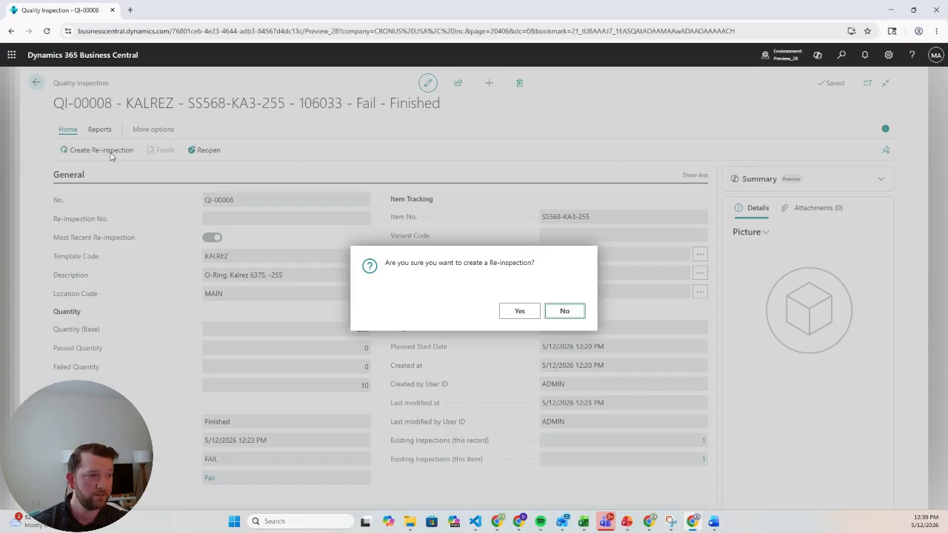
pyautogui.click(519, 312)
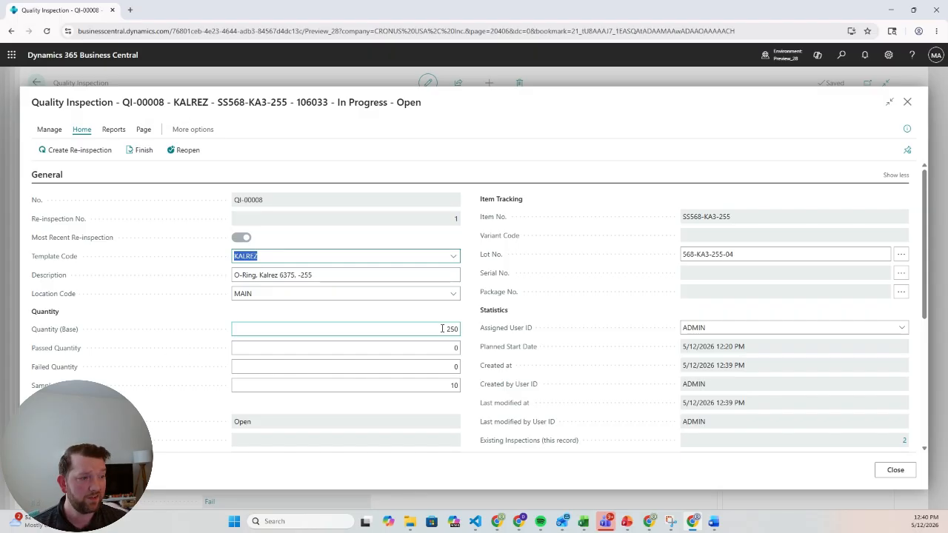
# - Set the re-inspection's sample size to 240
pyautogui.click(446, 390)
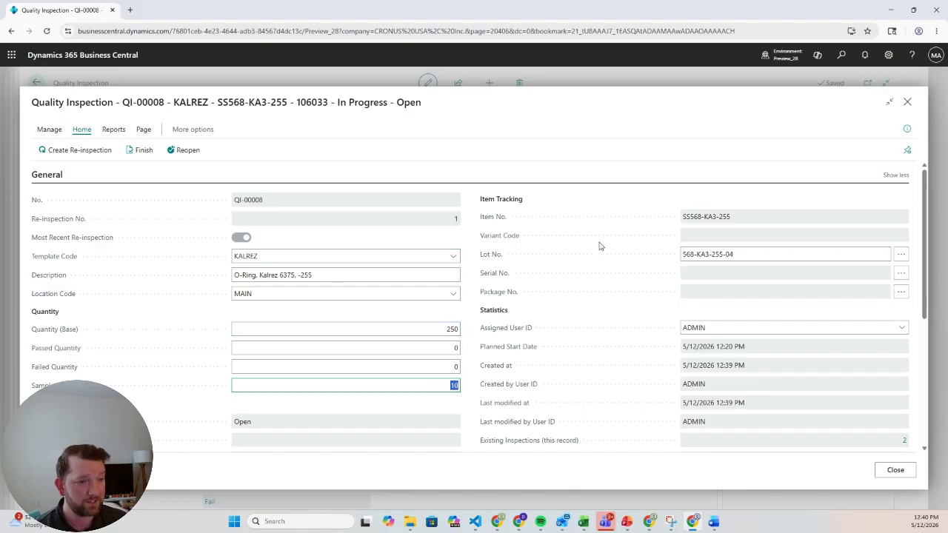
pyautogui.write('240')
pyautogui.press('Tab')
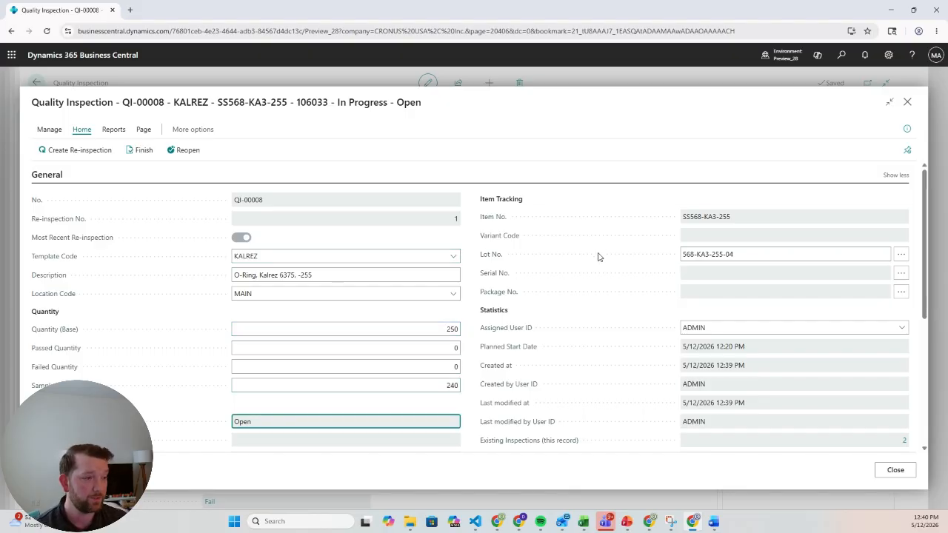
pyautogui.scroll(-2, 162, 354)
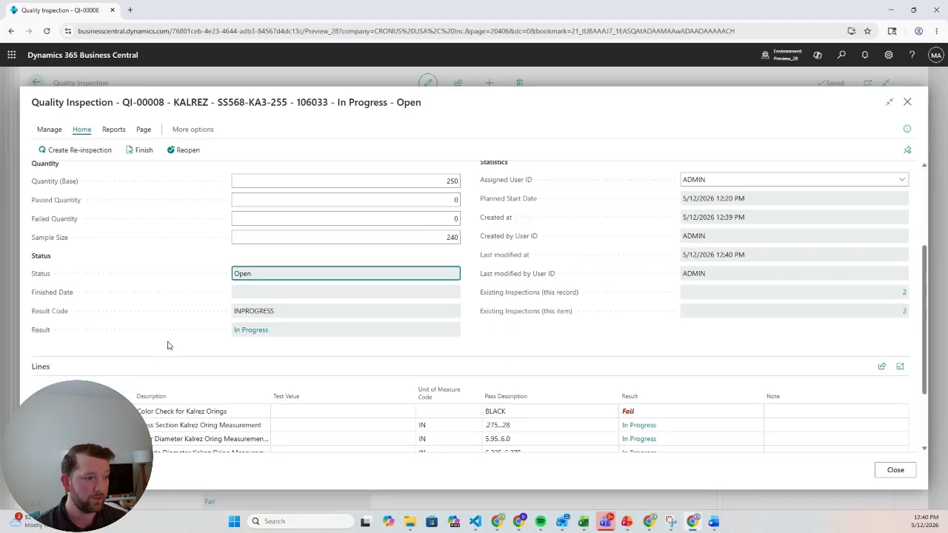
# - Record BLACK as the test value for the Kalrez color check and .275 for the cross section measurement
pyautogui.scroll(-2, 169, 343)
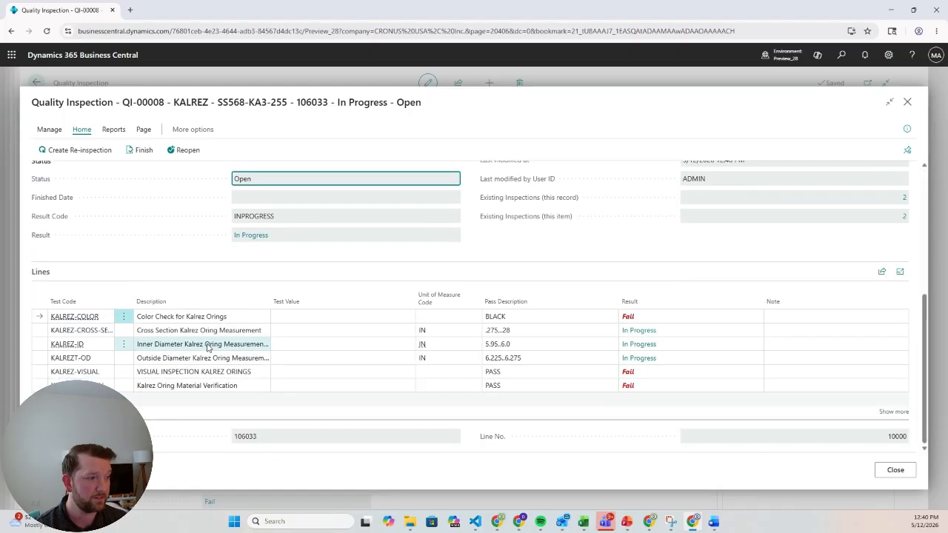
pyautogui.click(373, 316)
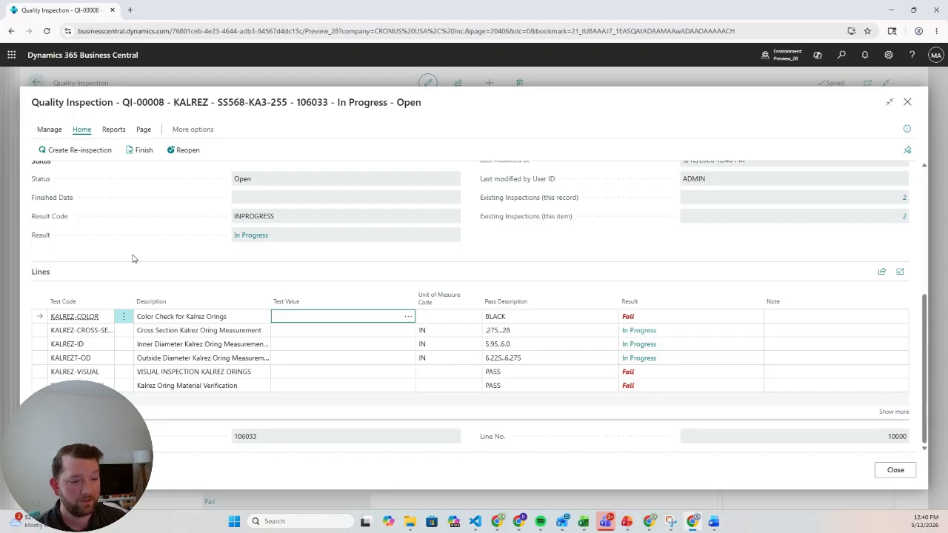
pyautogui.write('BLACK')
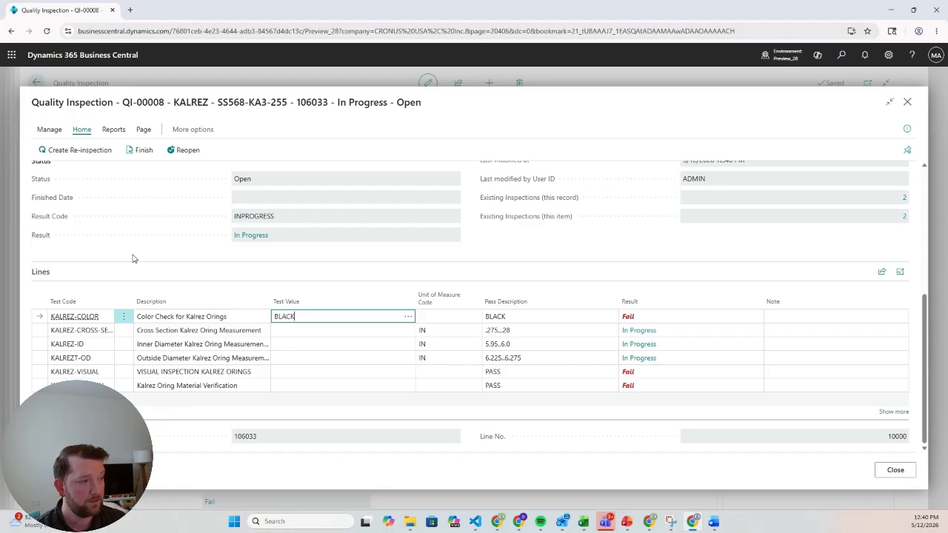
pyautogui.press('Tab')
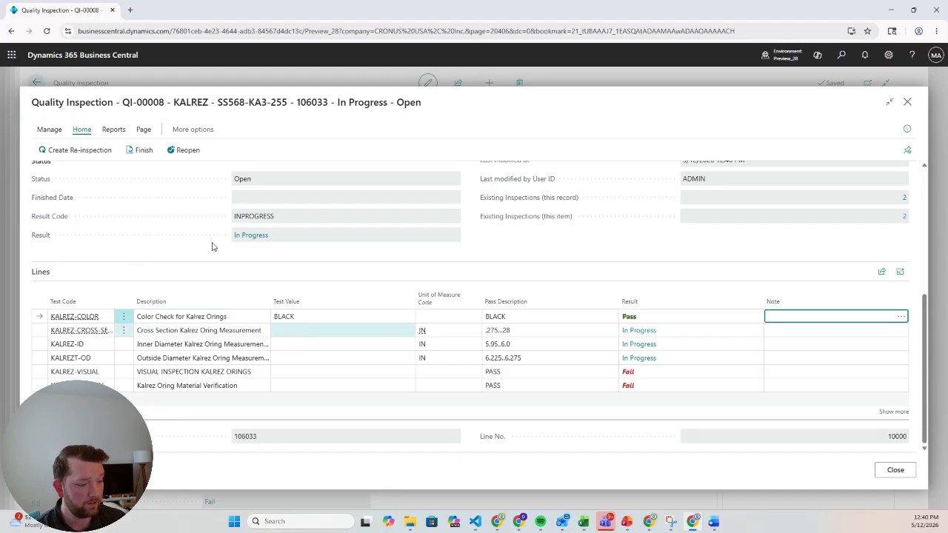
pyautogui.press('Tab')
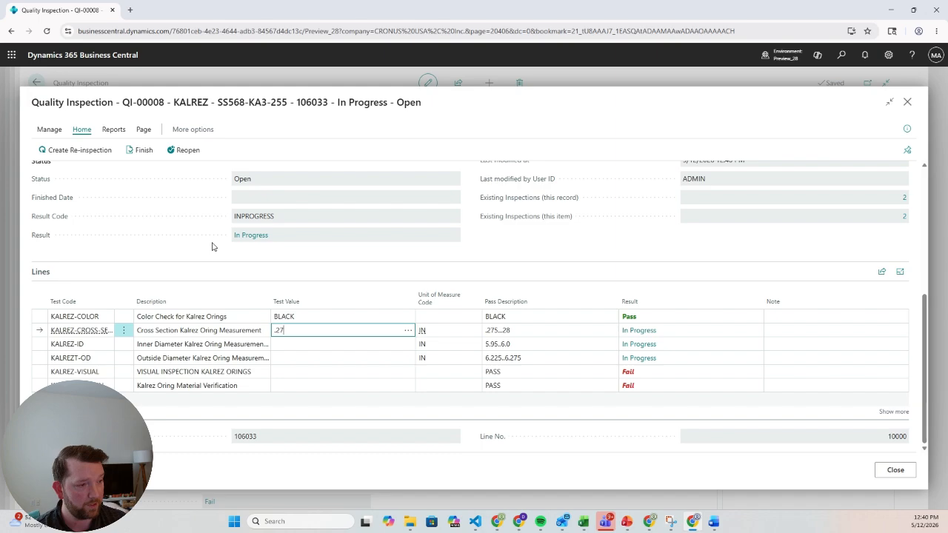
pyautogui.press('Return')
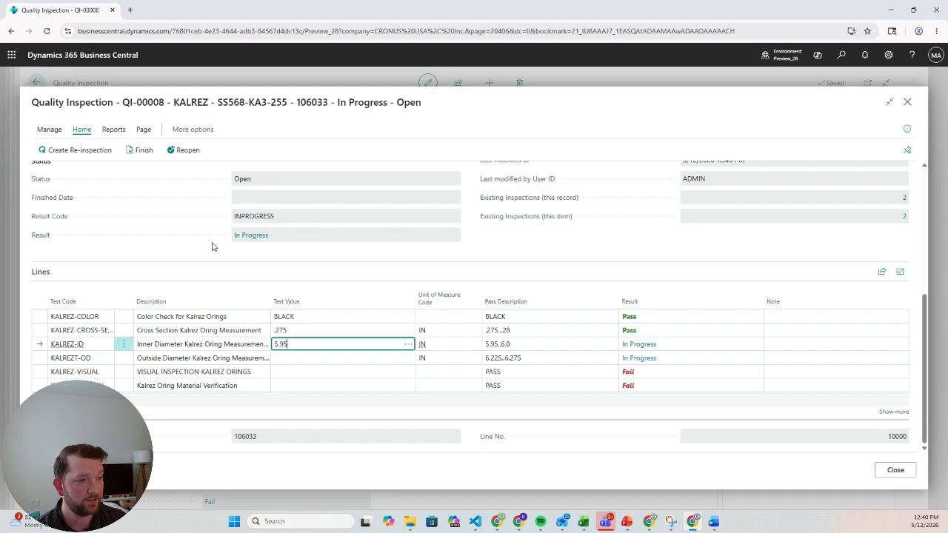
# - Record test values of 5.95 for the O-ring's inner diameter and 6.225 for its outside diameter
pyautogui.press('Return')
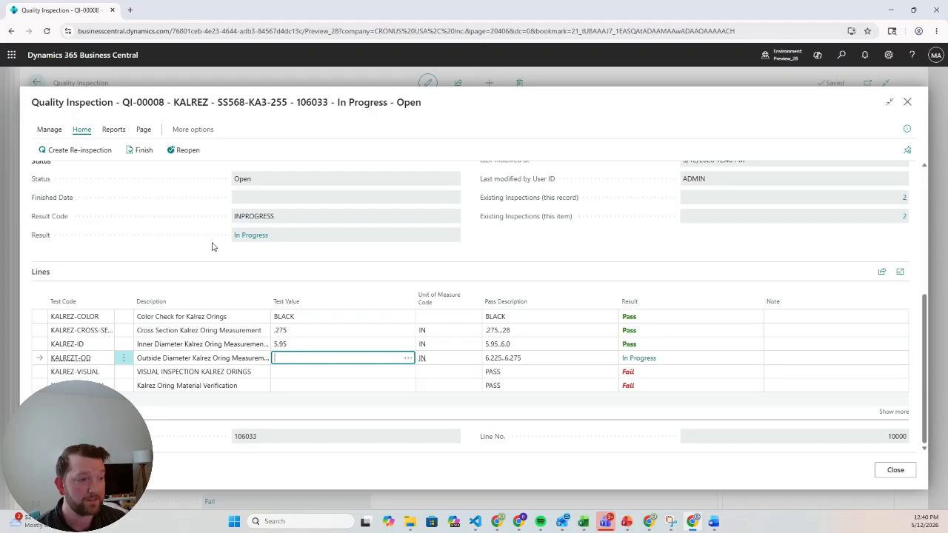
pyautogui.write('6.2')
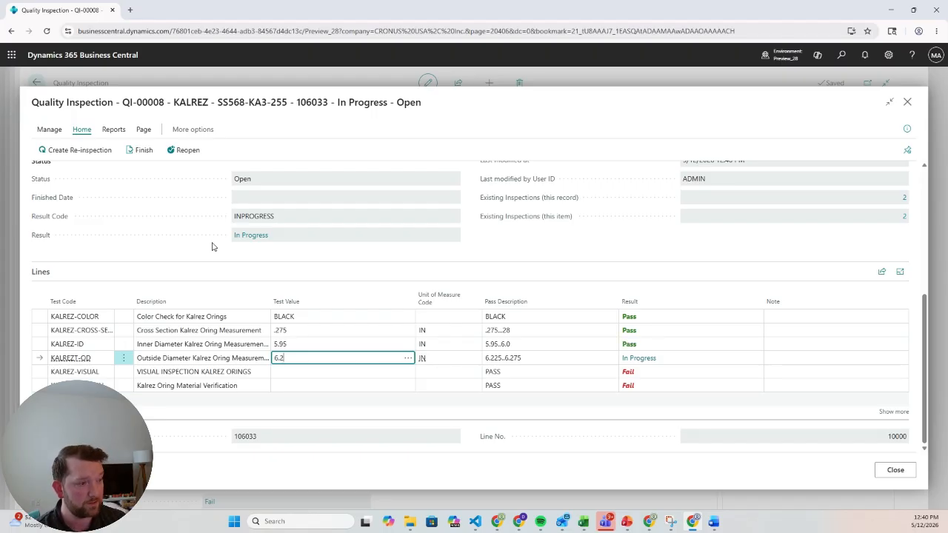
pyautogui.write('25')
pyautogui.press('Return')
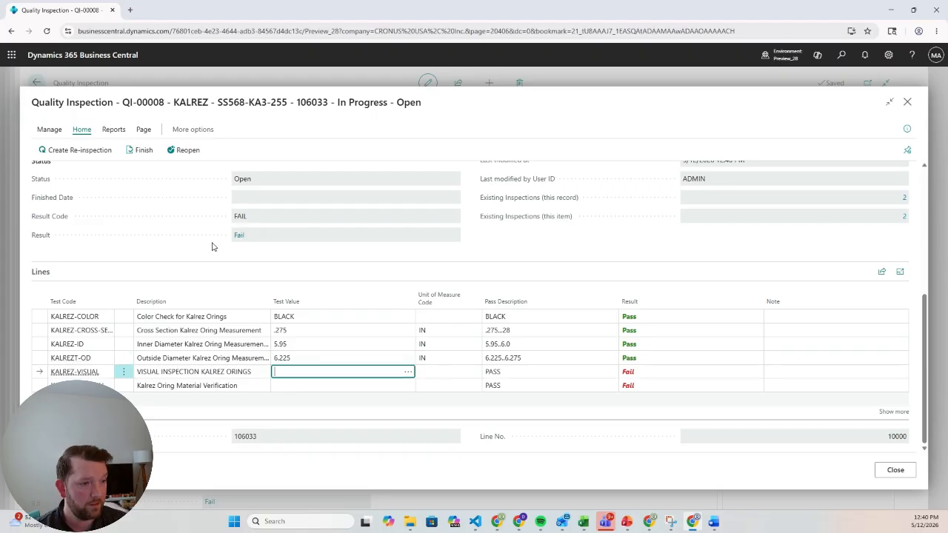
# - Record PASS as the test value for both the visual inspection and the material verification of the Kalrez O-rings
pyautogui.write('PASS')
pyautogui.press('Return')
pyautogui.write('P')
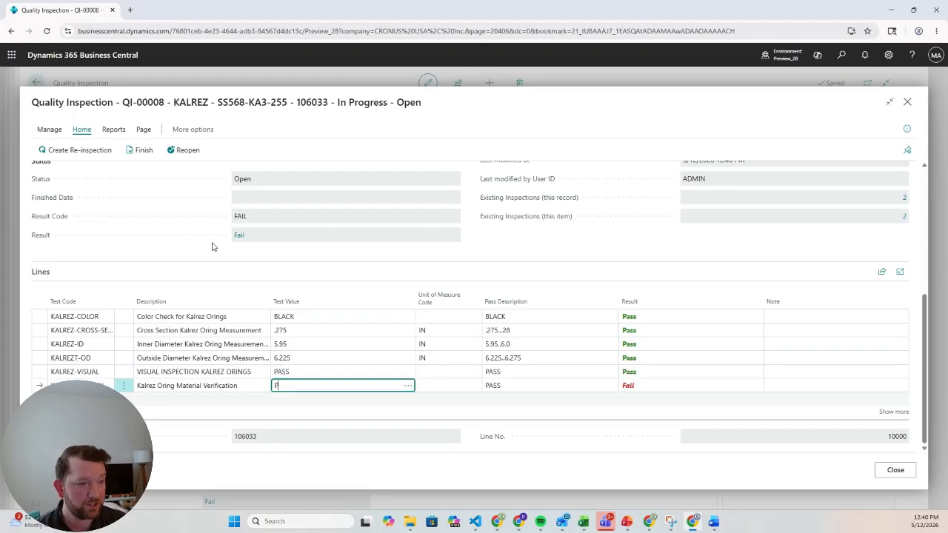
pyautogui.write('ASS')
pyautogui.press('Up')
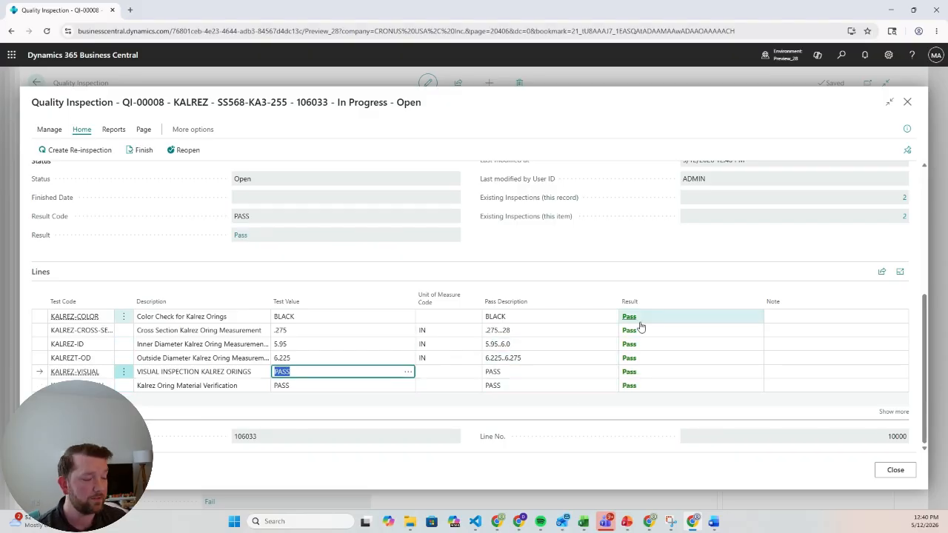
# - Finish the re-inspection of lot 568-KA3-255-04, confirm it, and close the re-inspection
pyautogui.scroll(2, 146, 246)
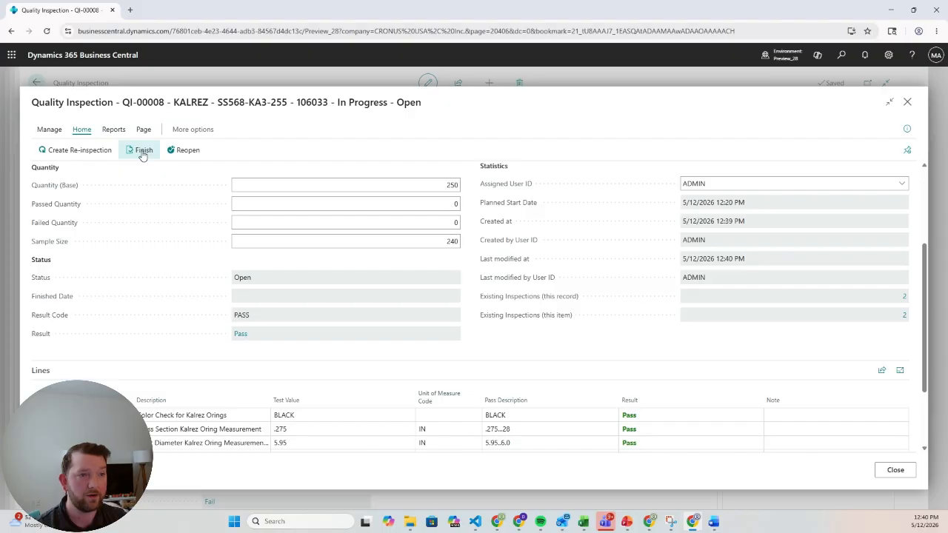
pyautogui.click(143, 152)
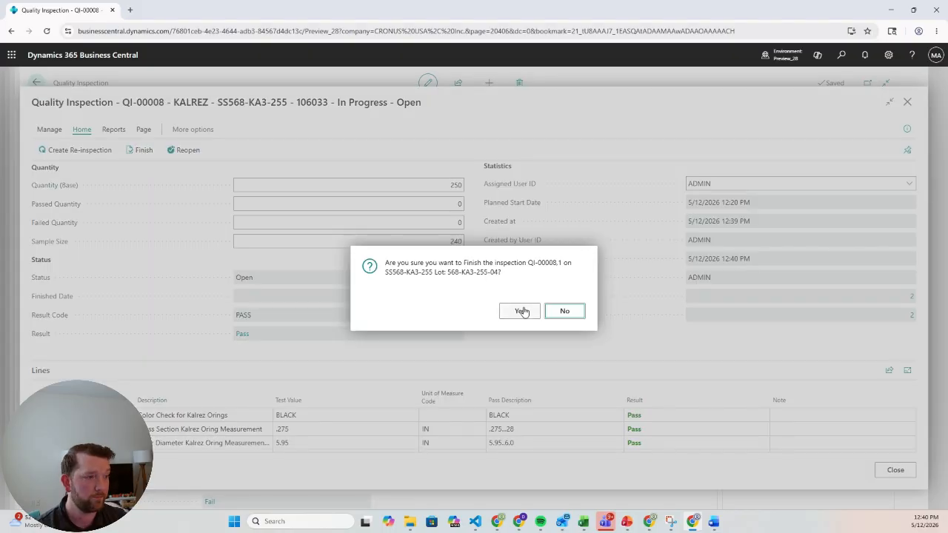
pyautogui.click(521, 312)
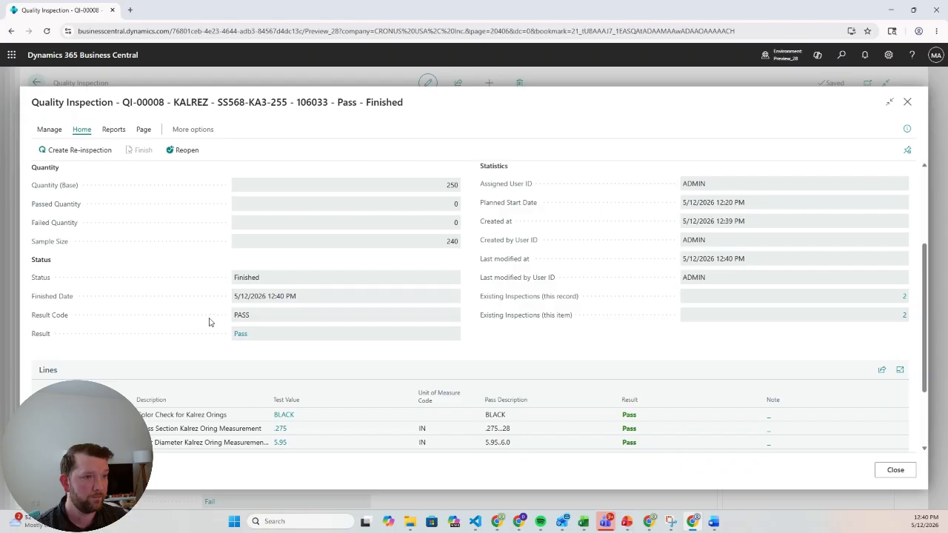
pyautogui.scroll(-2, 389, 339)
pyautogui.scroll(5, 514, 339)
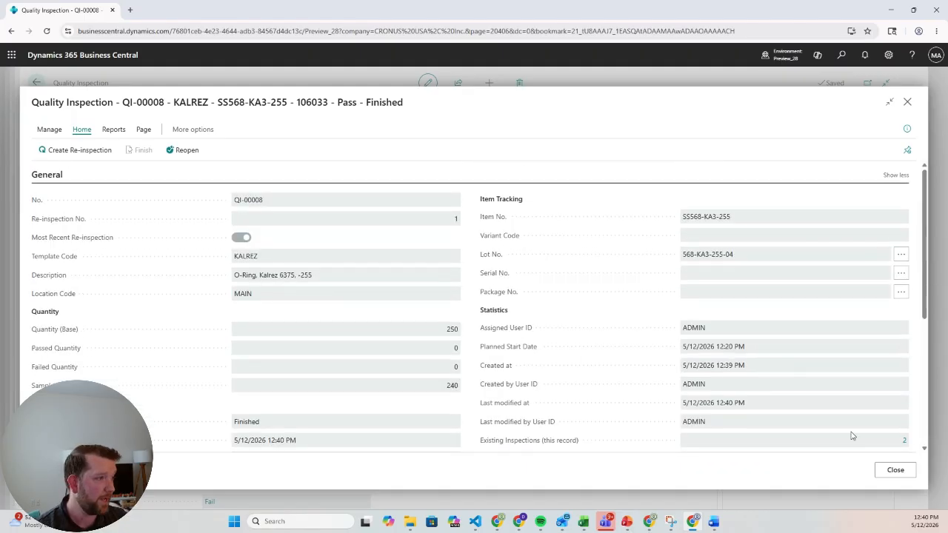
pyautogui.click(893, 471)
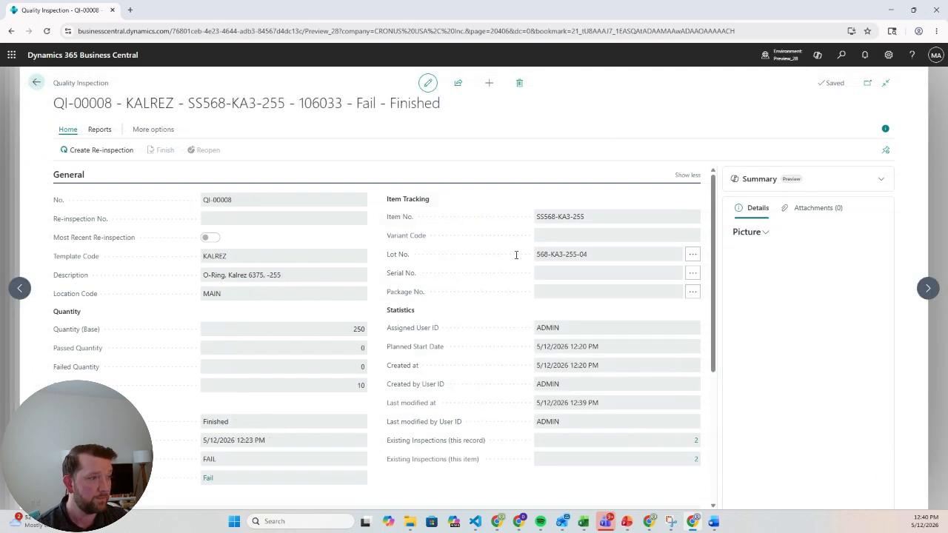
# - Open the Kalrez O-ring's item card, check the quality result of lot 568-KA3-255-04 in its availability by lot, and return to the card
pyautogui.moveTo(559, 222)
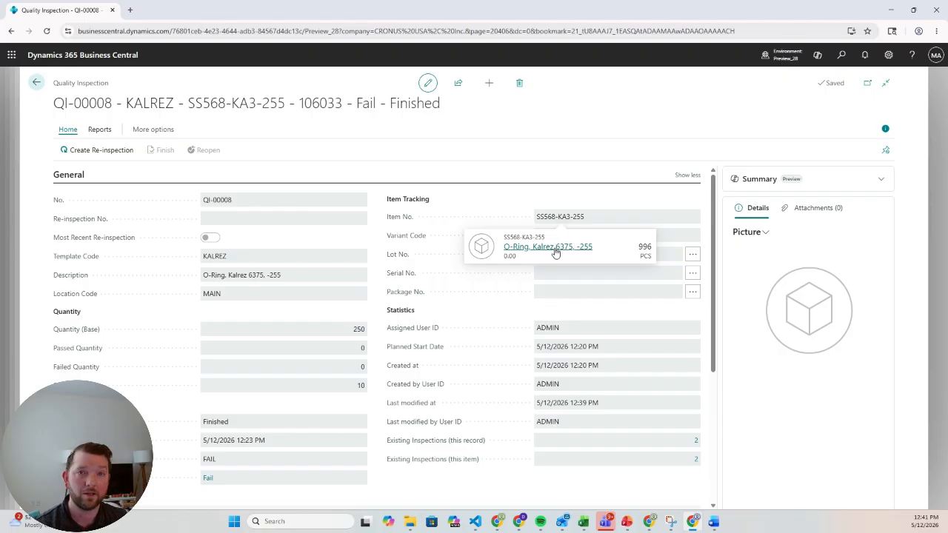
pyautogui.click(556, 250)
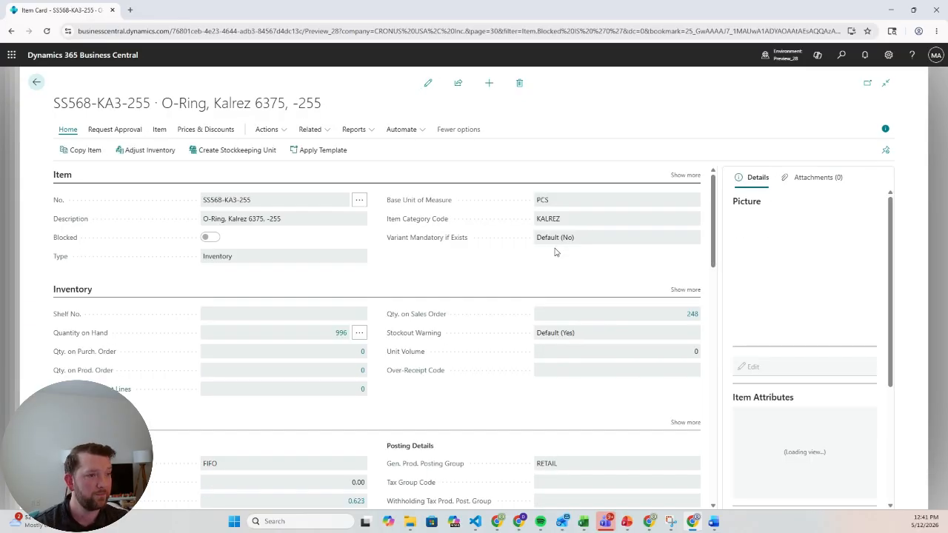
pyautogui.click(427, 85)
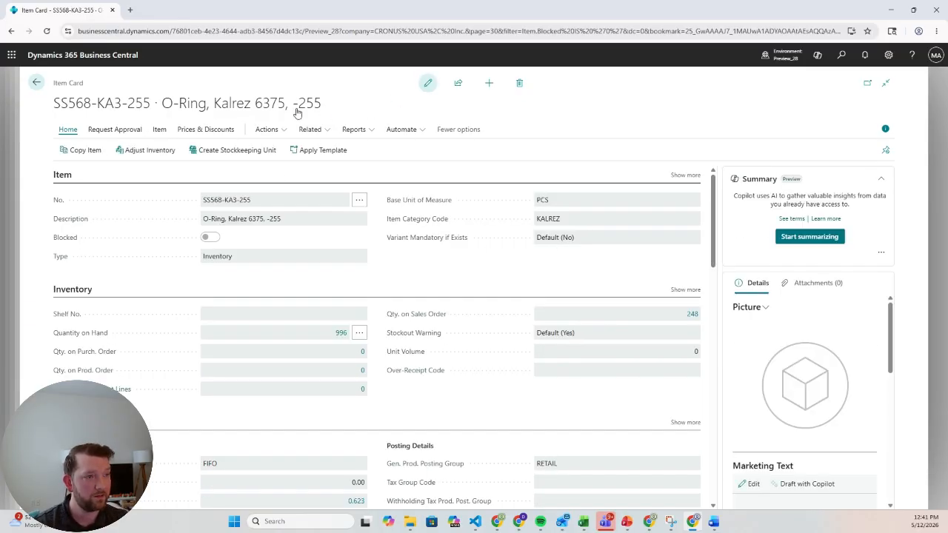
pyautogui.click(160, 131)
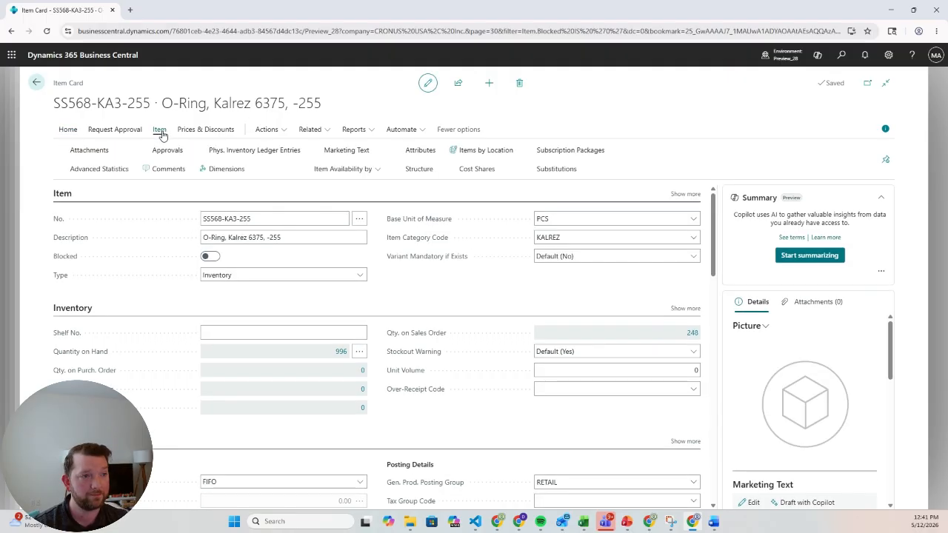
pyautogui.click(359, 173)
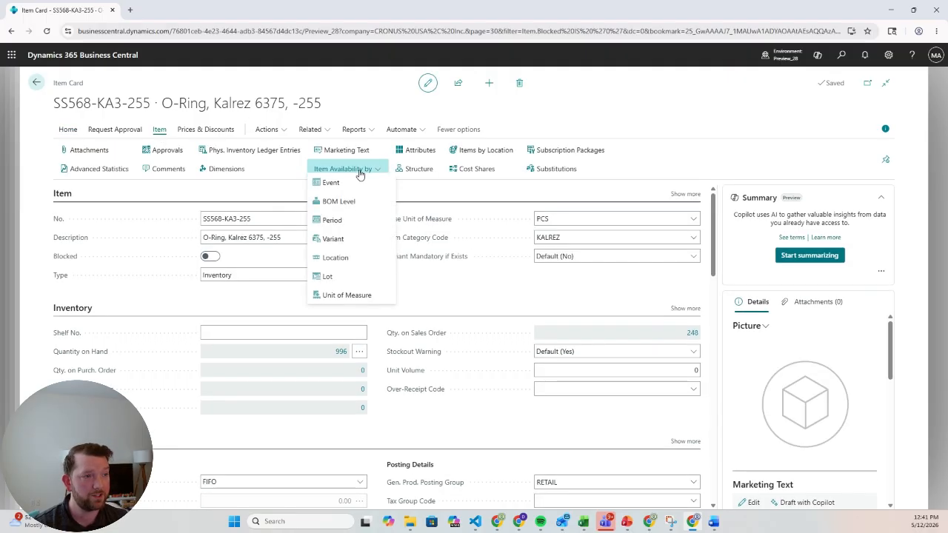
pyautogui.click(341, 285)
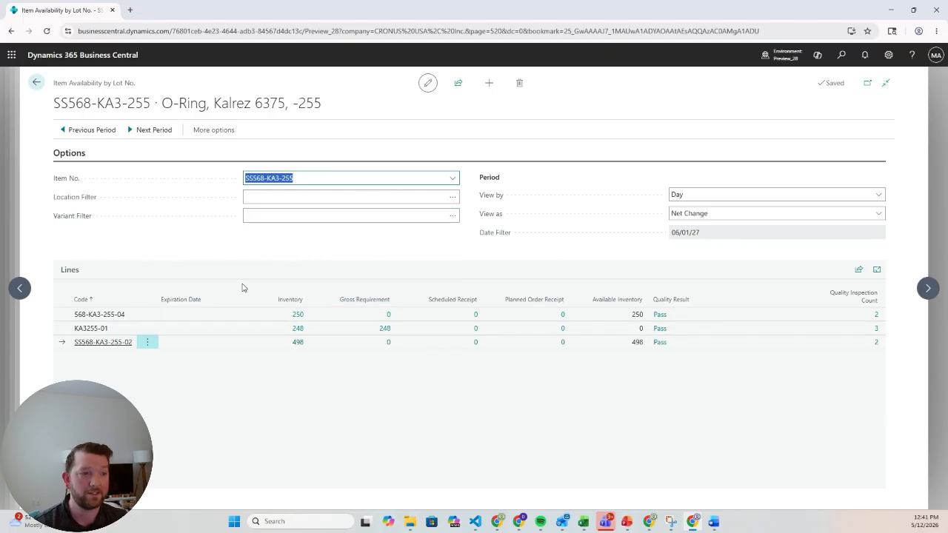
pyautogui.click(206, 317)
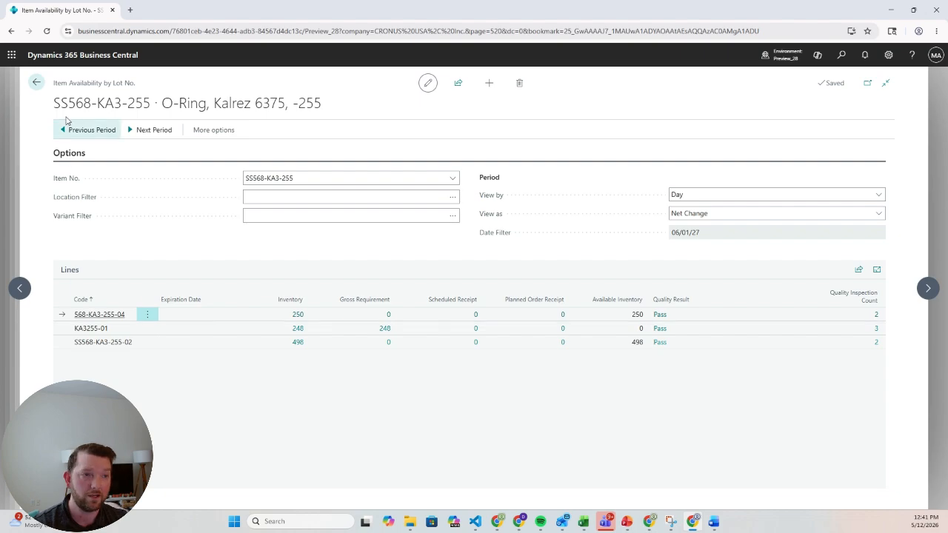
pyautogui.click(37, 85)
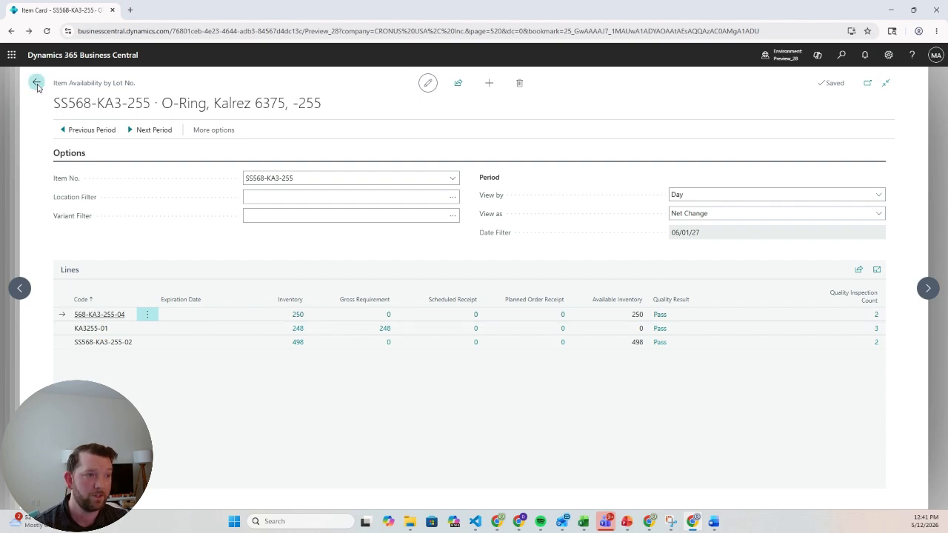
pyautogui.click(314, 130)
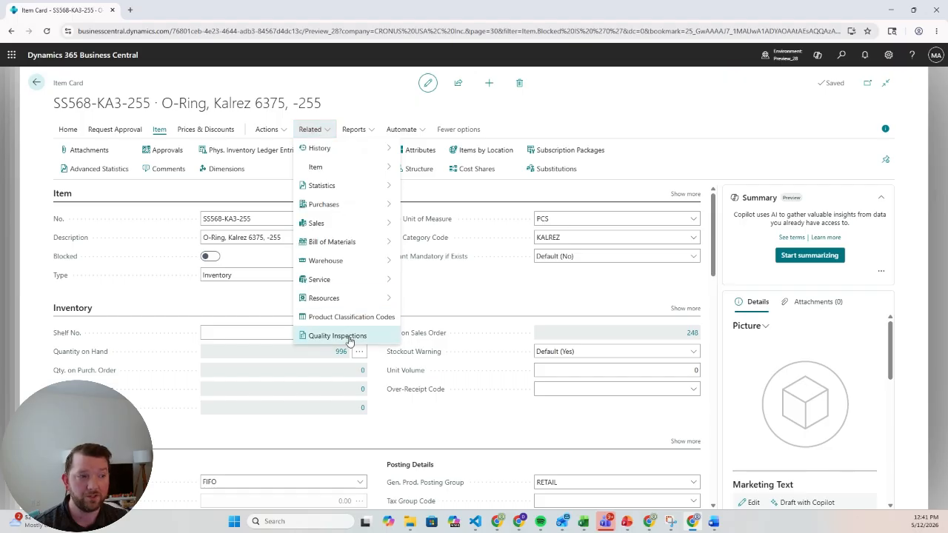
# - Open the assembly order for the 6 Inch Mechanical Seal, post it, and leave the assembly orders list
pyautogui.click(840, 58)
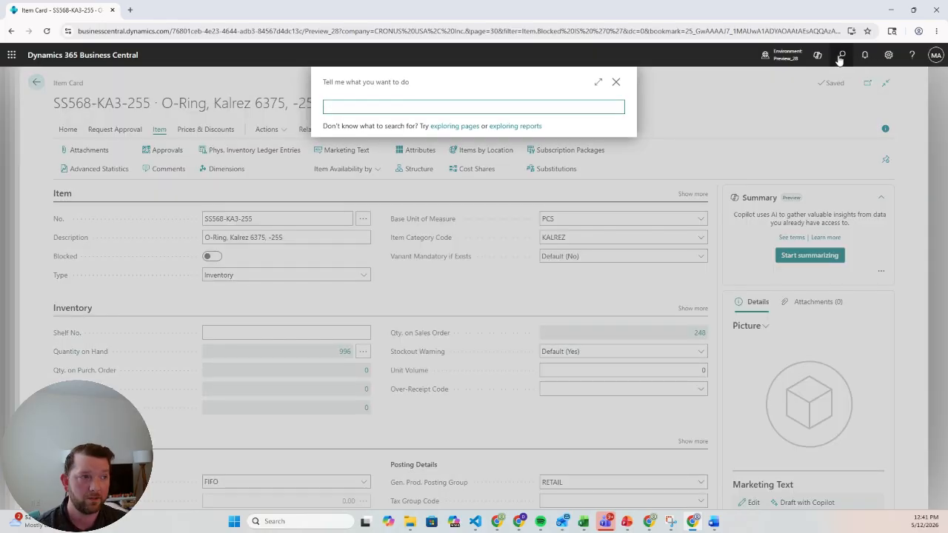
pyautogui.write('ASSEMBLY OR')
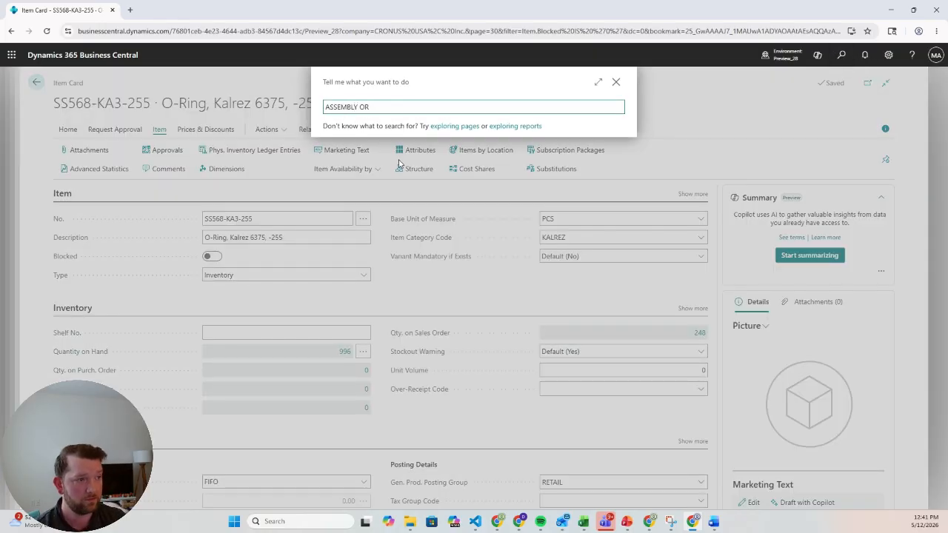
pyautogui.click(371, 229)
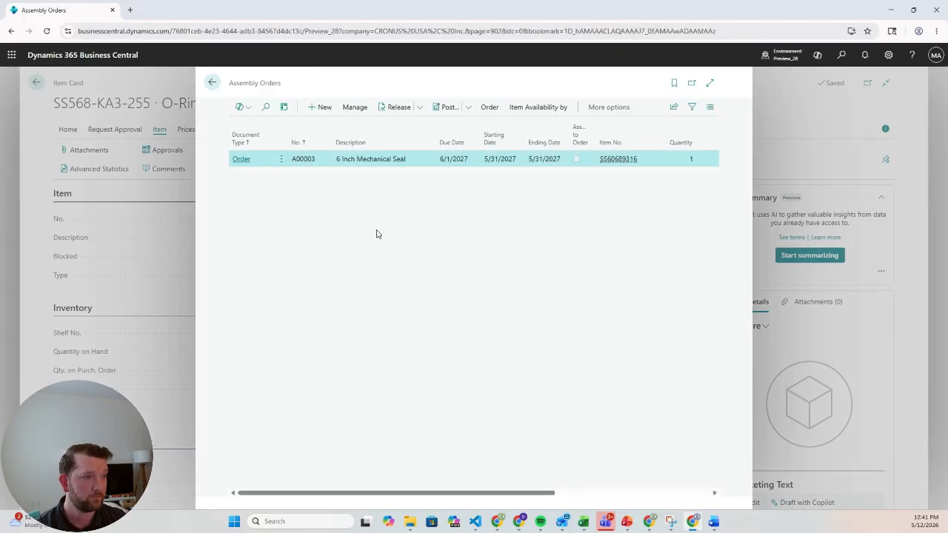
pyautogui.click(247, 160)
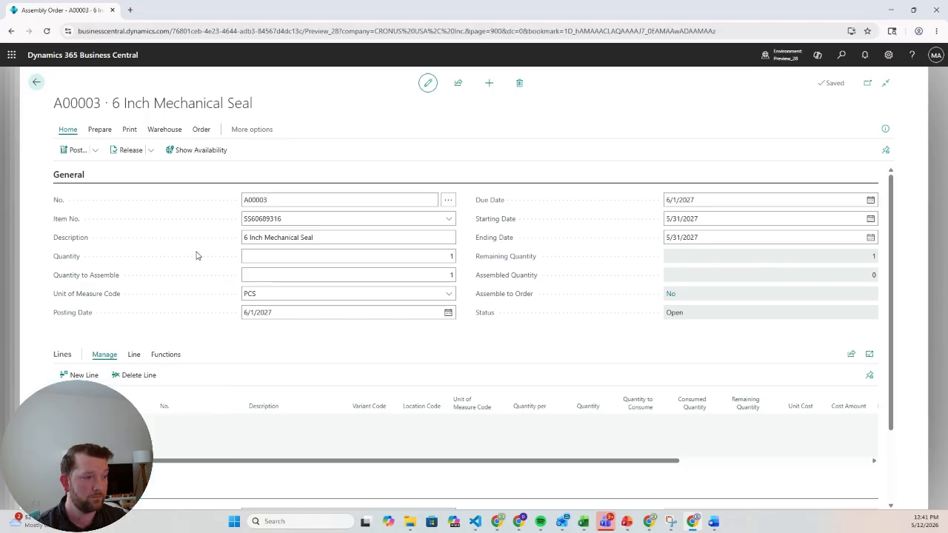
pyautogui.click(72, 152)
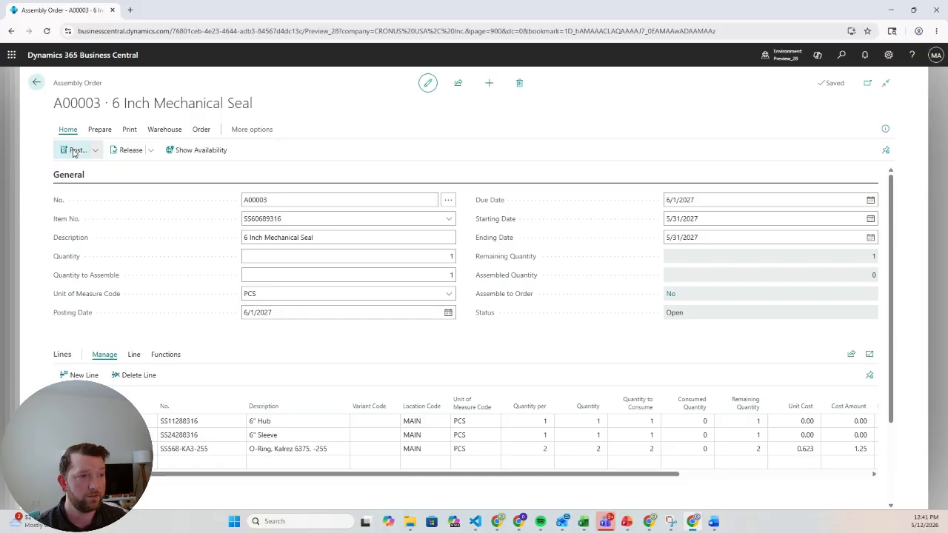
pyautogui.click(519, 312)
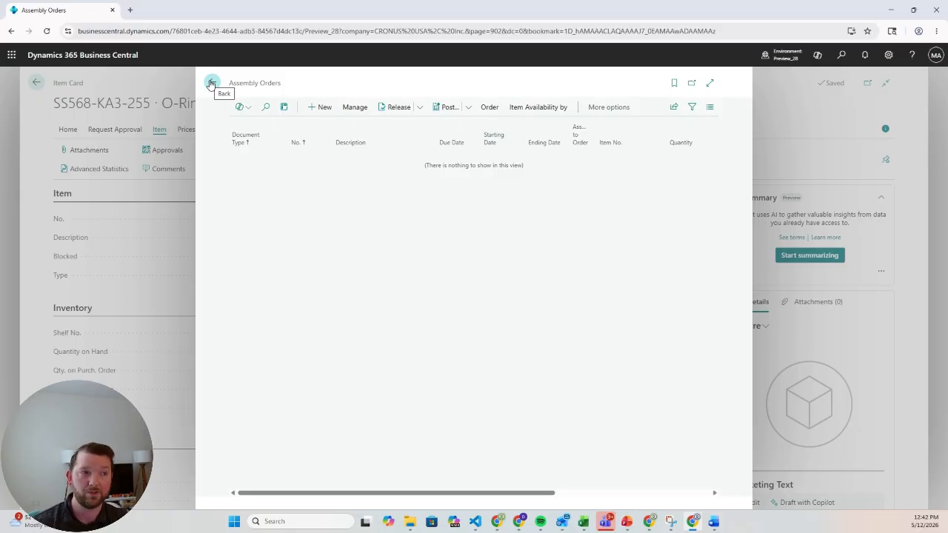
pyautogui.click(211, 83)
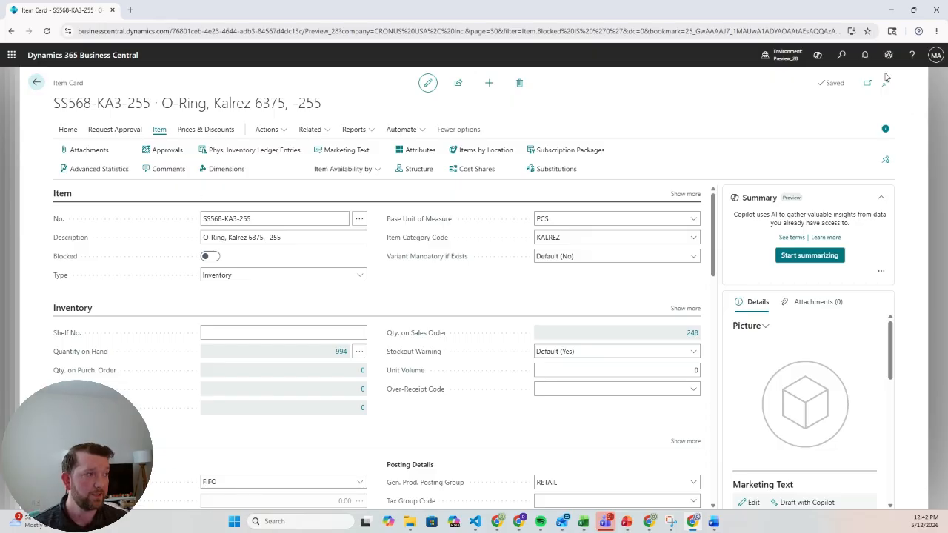
# - Look up quality inspection QI-00009 for the 6 Inch Mechanical Seal, review its details and test lines, and return to the item card
pyautogui.click(842, 56)
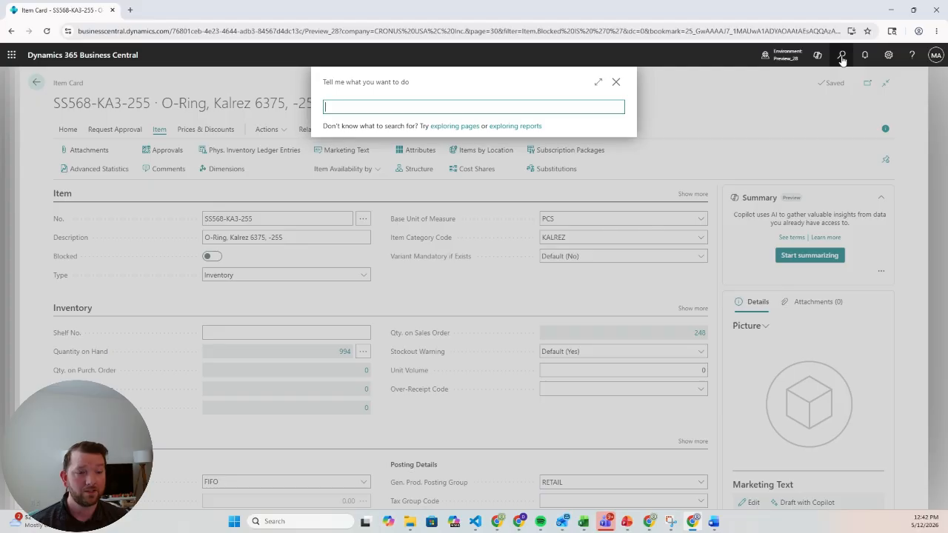
pyautogui.write('QUALITY INSPE')
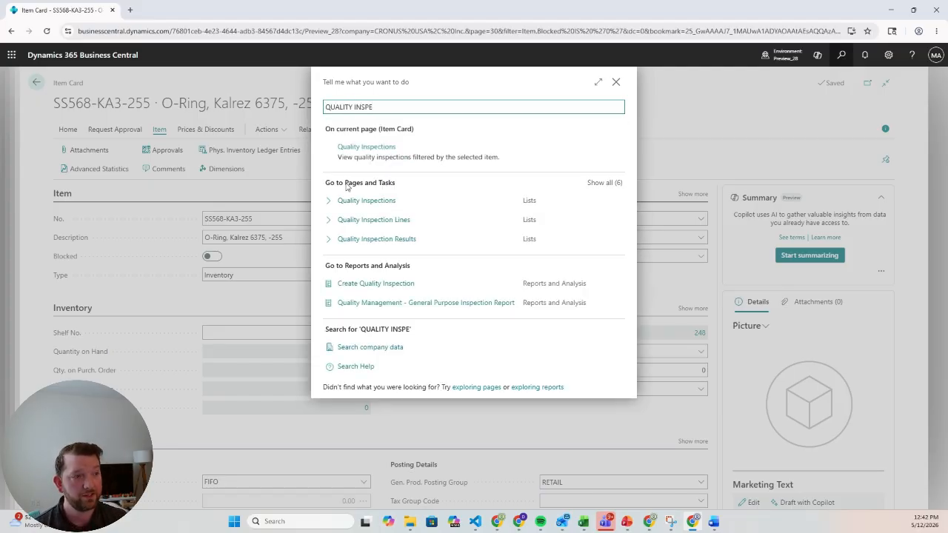
pyautogui.click(355, 203)
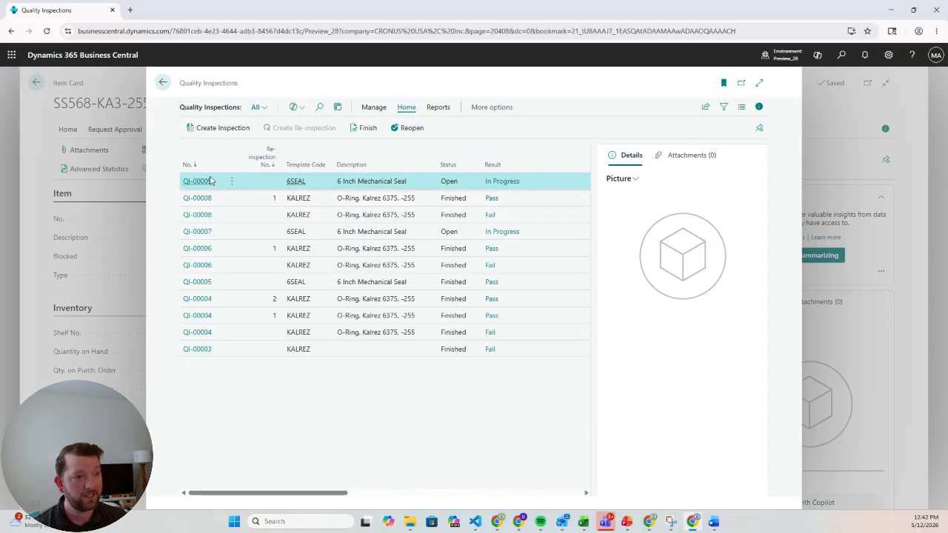
pyautogui.click(198, 182)
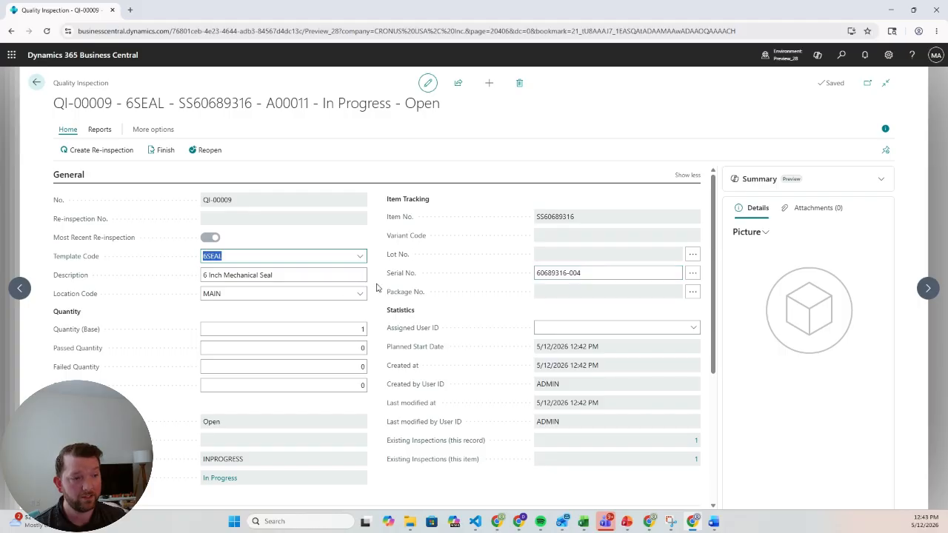
pyautogui.scroll(-2, 377, 285)
pyautogui.scroll(-2, 378, 286)
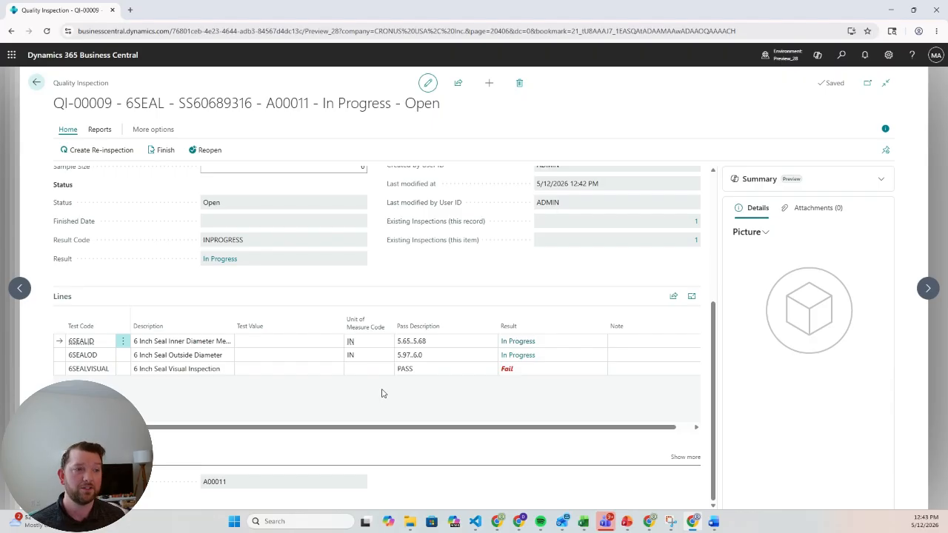
pyautogui.click(35, 83)
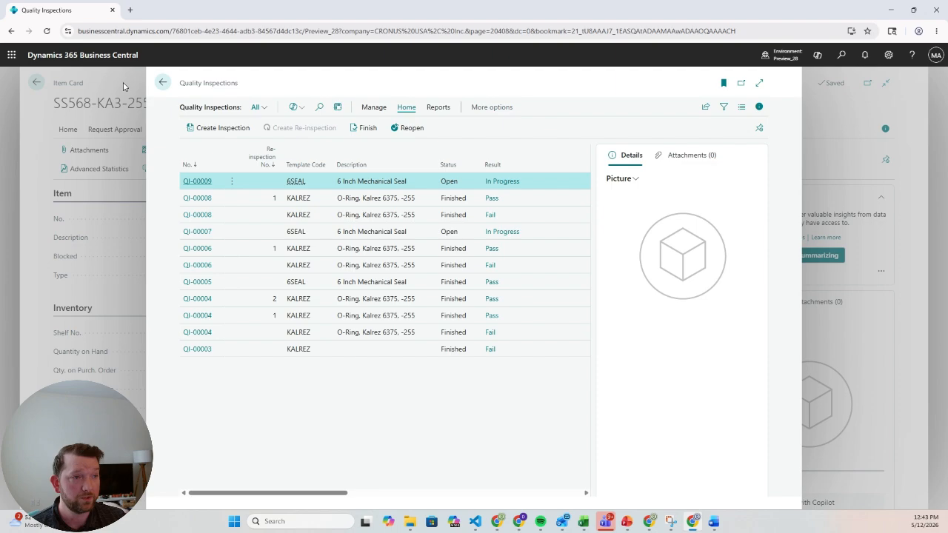
pyautogui.click(162, 84)
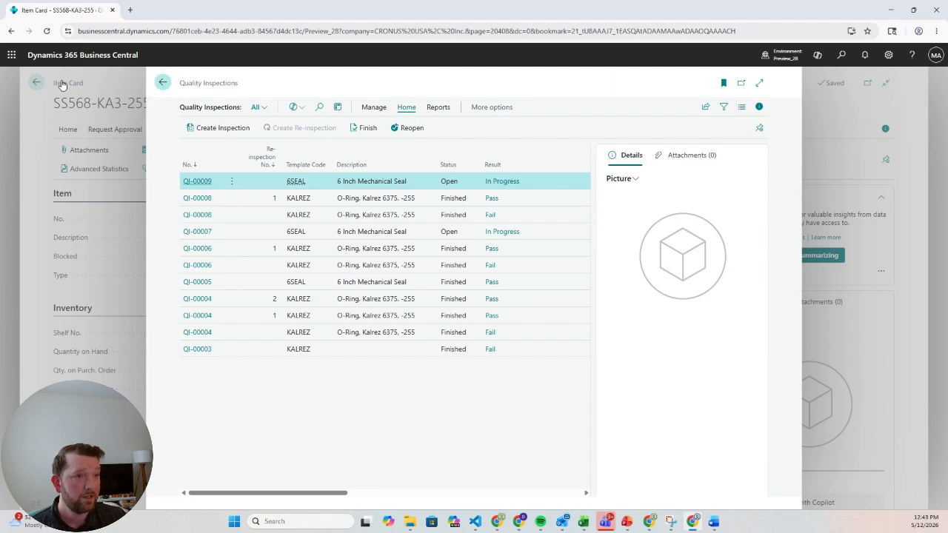